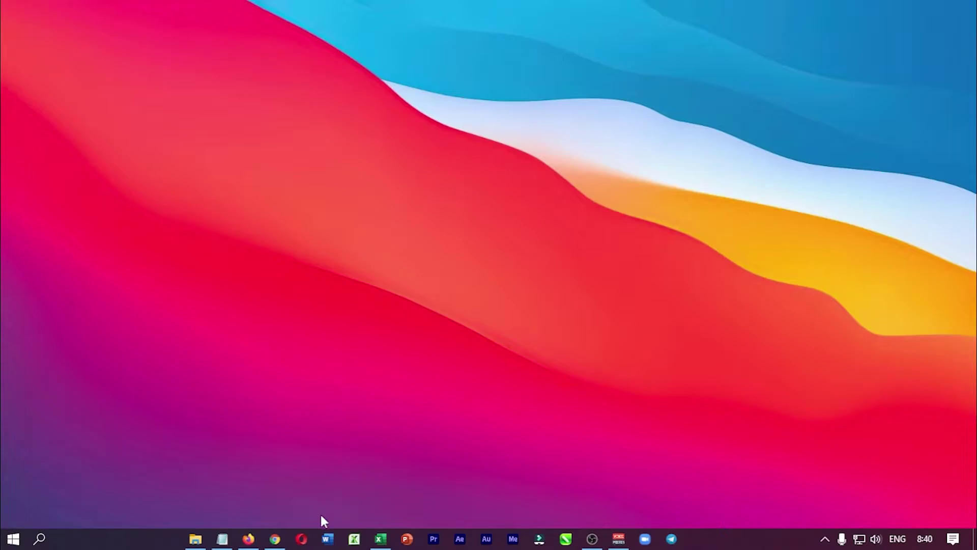
Search Google for 'jippmas' in Opera and open the Jurnal Inovasi Penelitian dan Pengabdian Masyarakat homepage.
left_click(306, 541)
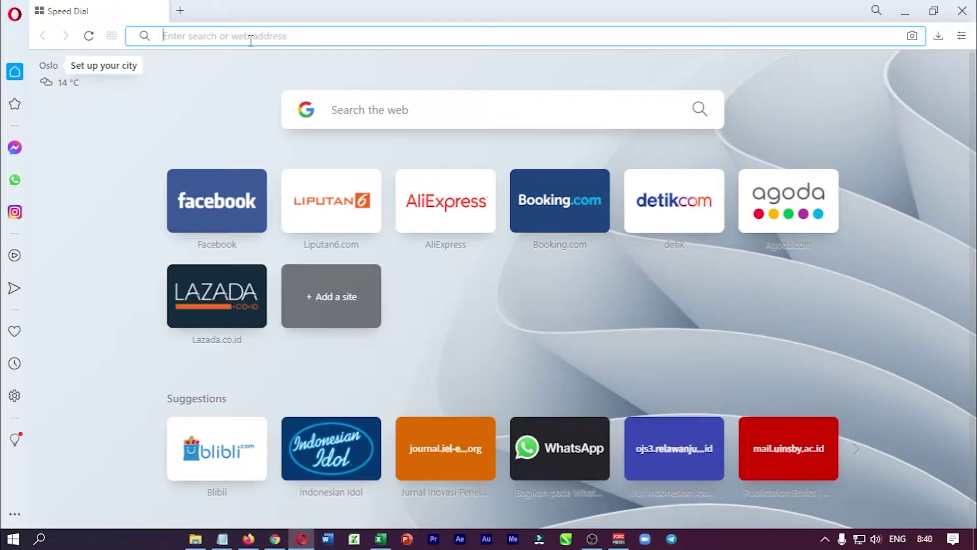
type("jippm")
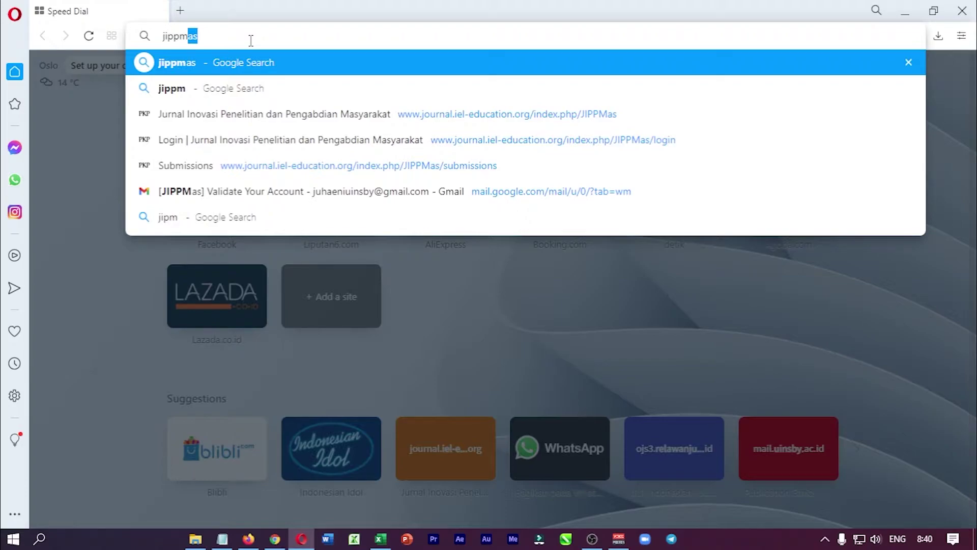
type("as")
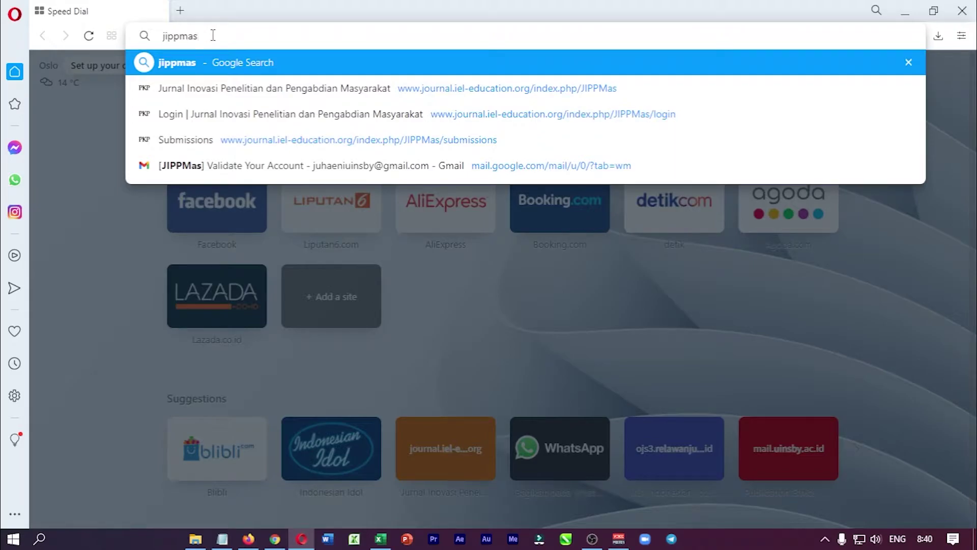
key("Return")
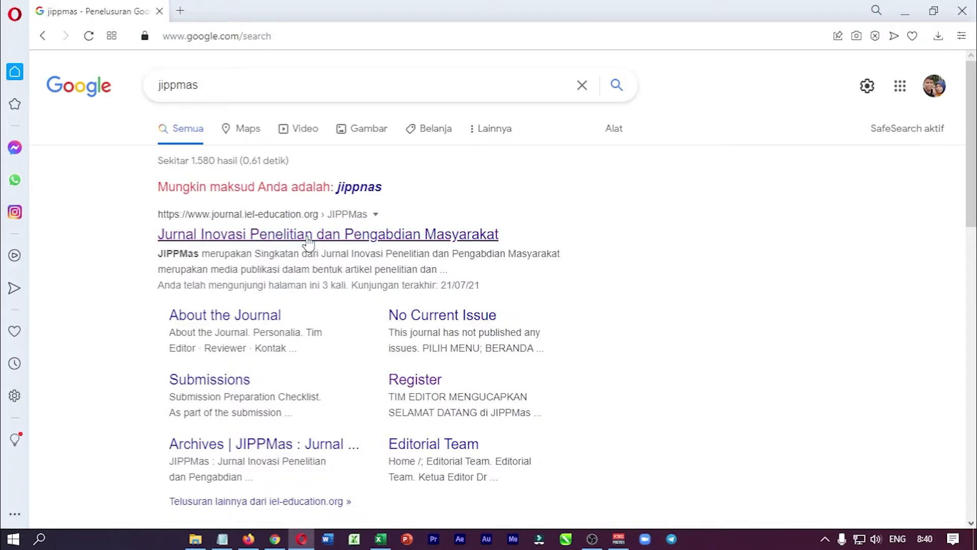
left_click(308, 235)
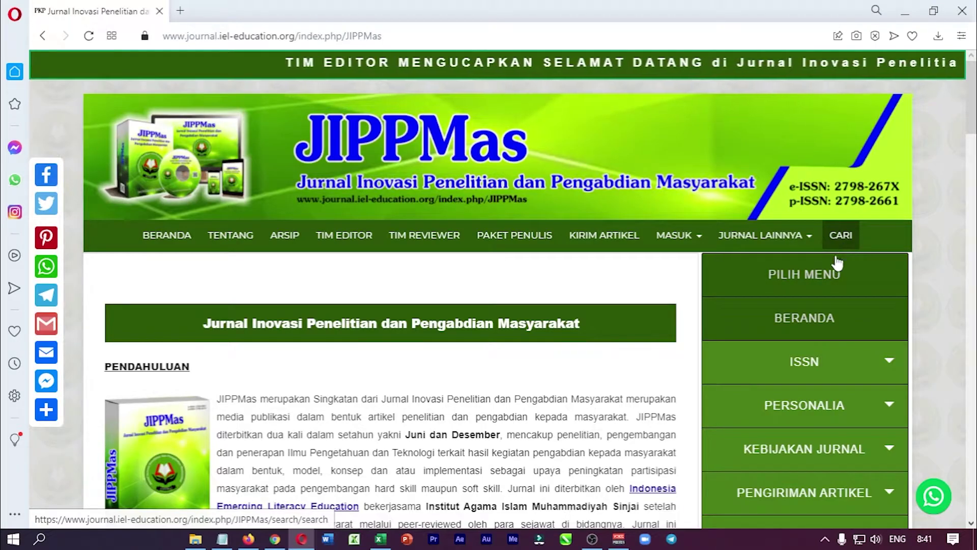
scroll(816, 287, "down", 4)
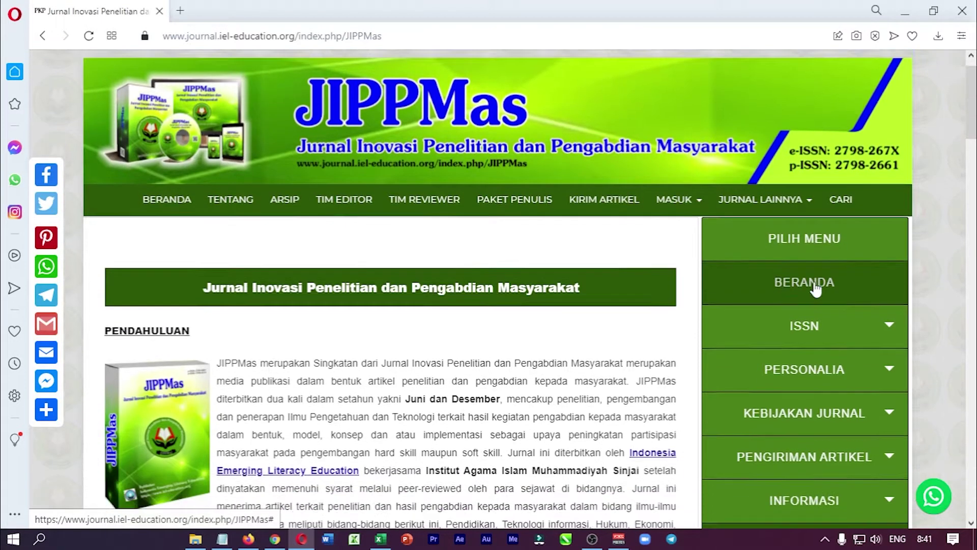
scroll(817, 288, "down", 20)
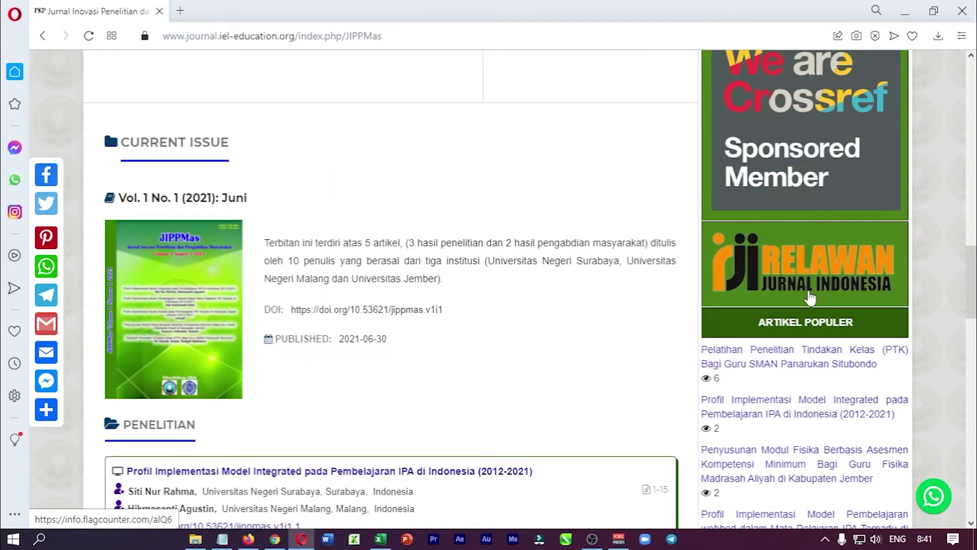
scroll(804, 300, "down", 20)
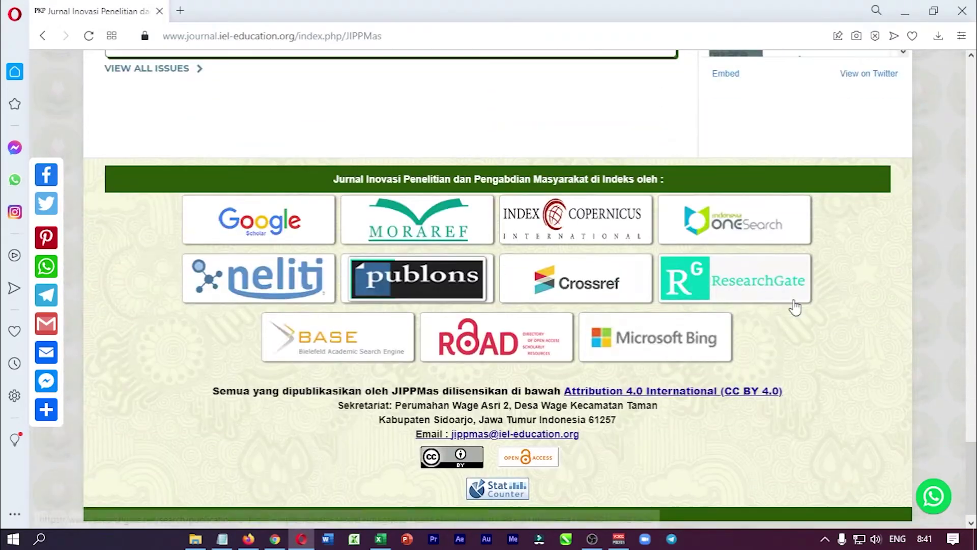
scroll(791, 379, "up", 7)
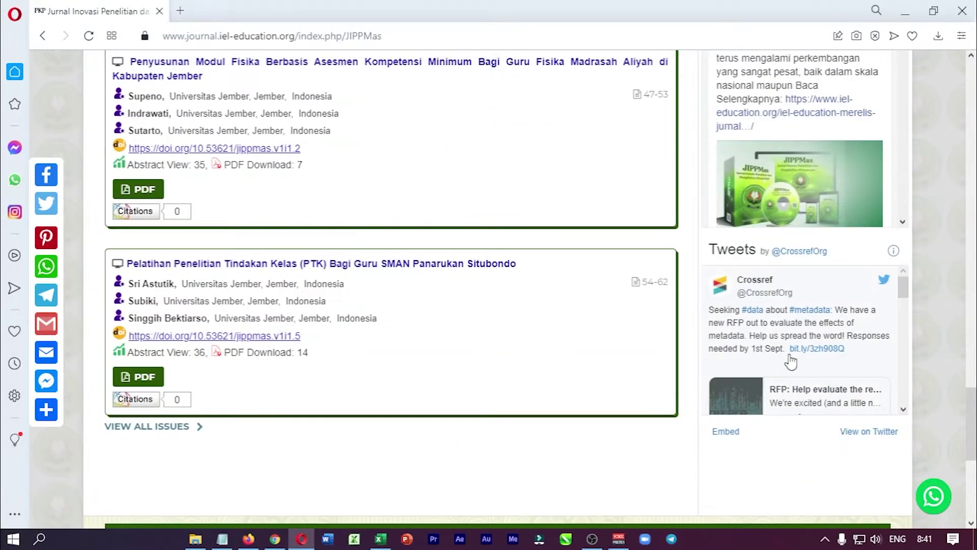
scroll(636, 336, "up", 20)
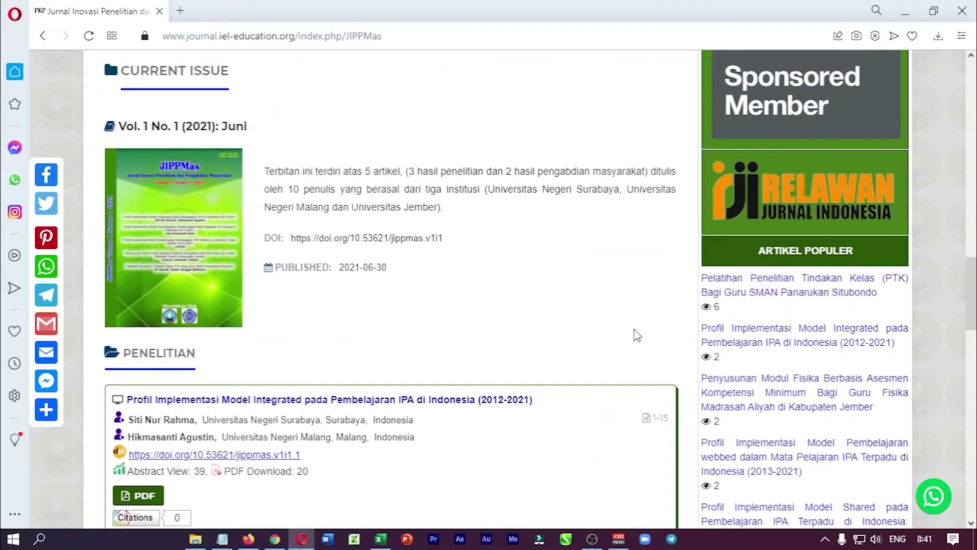
scroll(636, 335, "up", 15)
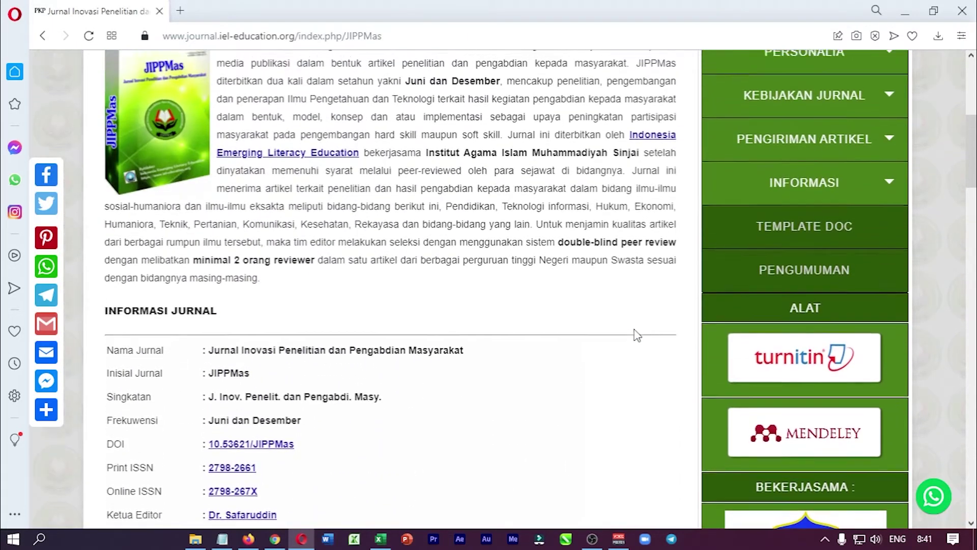
scroll(636, 336, "up", 1)
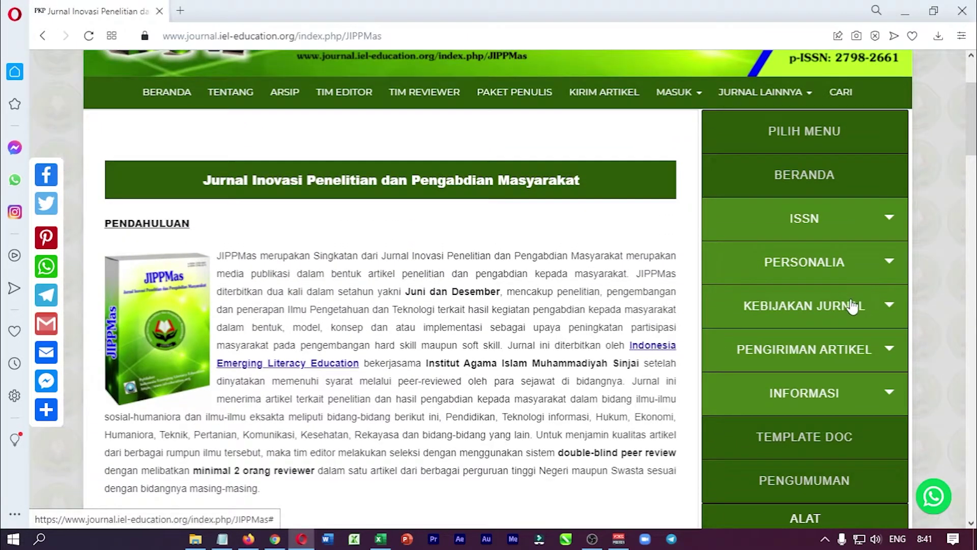
left_click(890, 309)
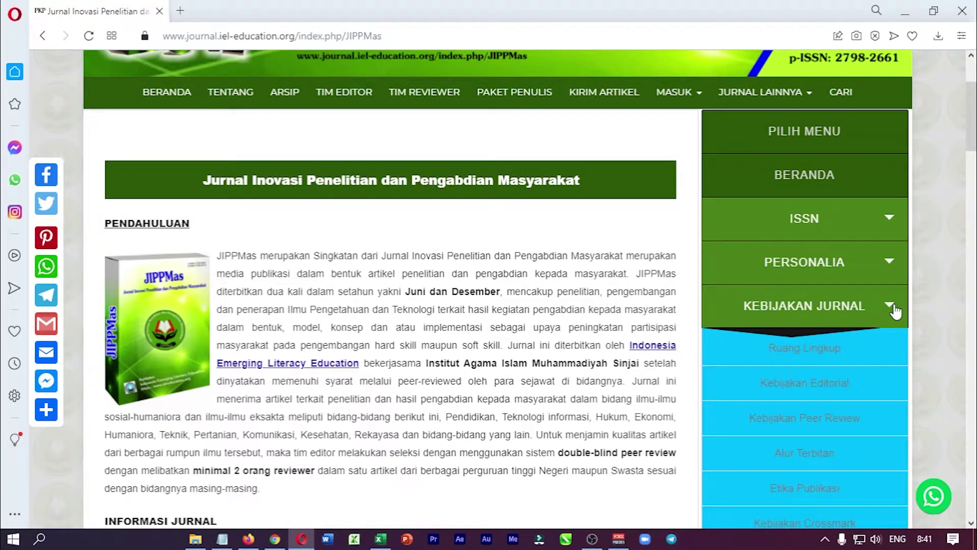
left_click(893, 309)
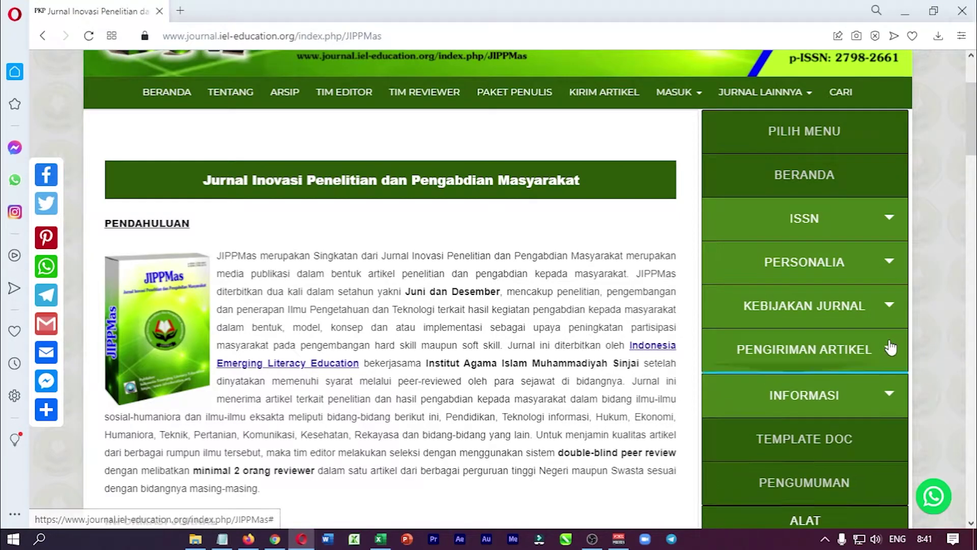
left_click(891, 347)
left_click(890, 348)
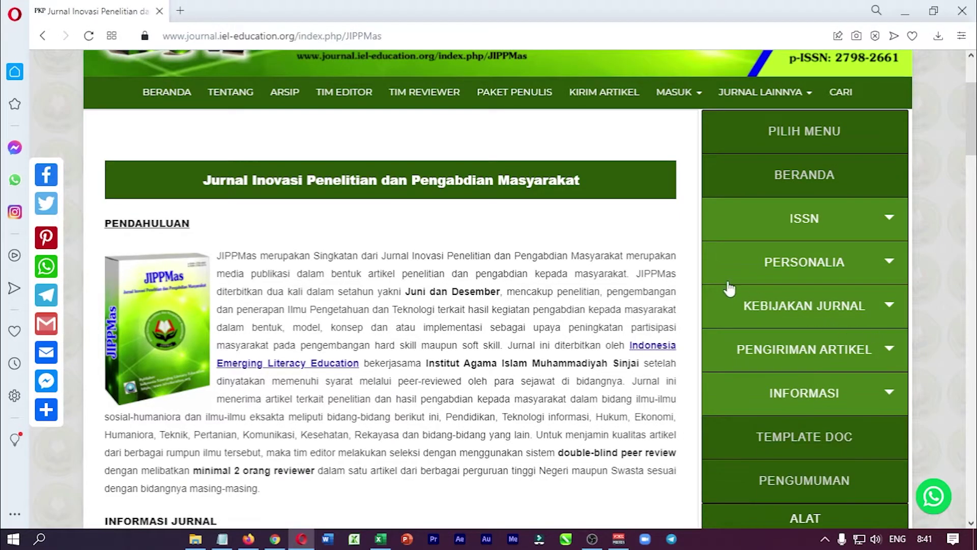
scroll(729, 283, "up", 2)
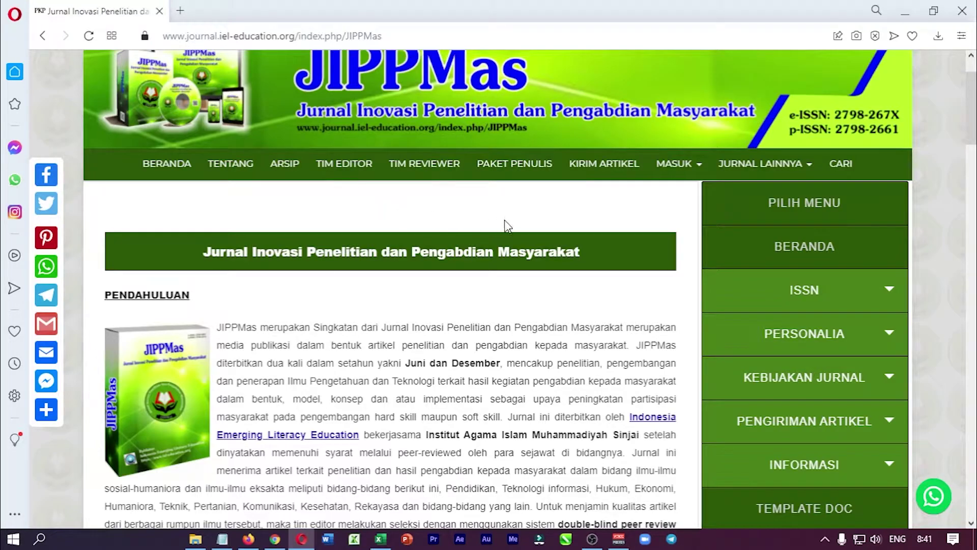
scroll(507, 226, "up", 2)
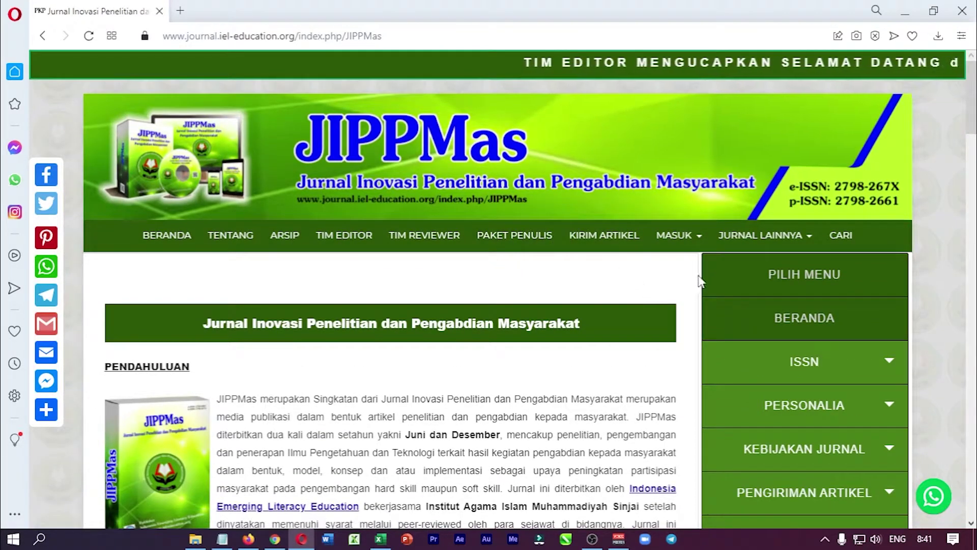
Open the MASUK sign-in dropdown on the JIPPMas homepage.
left_click(676, 239)
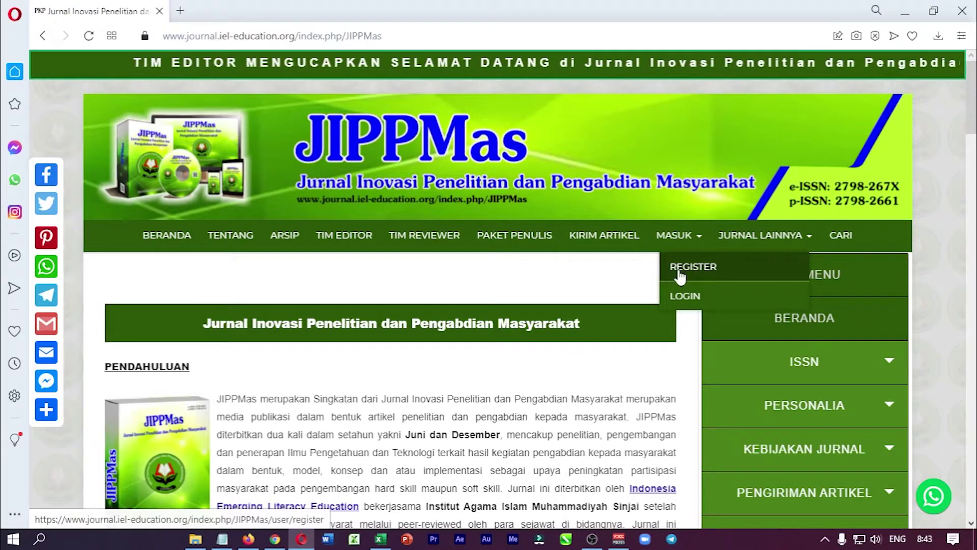
Open the Register page from the MASUK menu and look over the empty registration form.
left_click(693, 276)
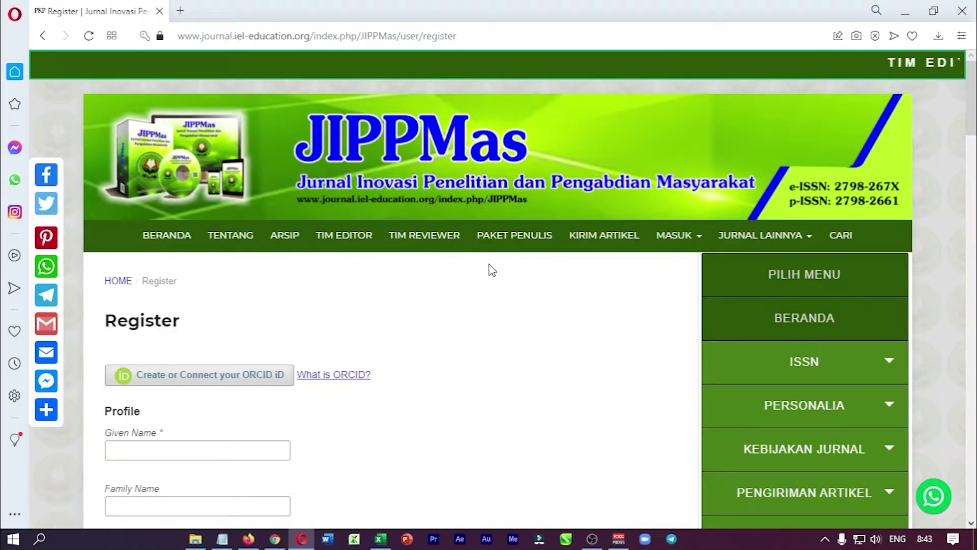
scroll(492, 270, "down", 3)
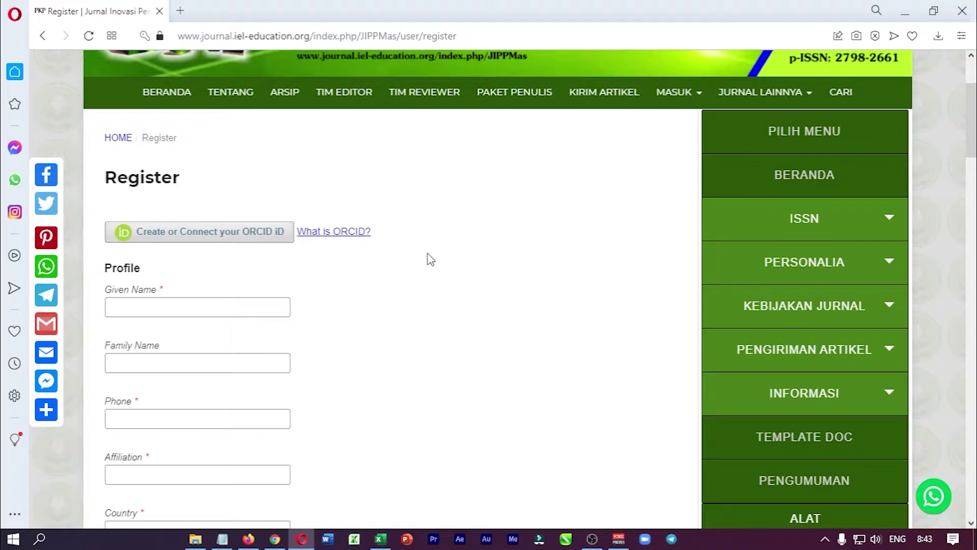
scroll(432, 261, "down", 10)
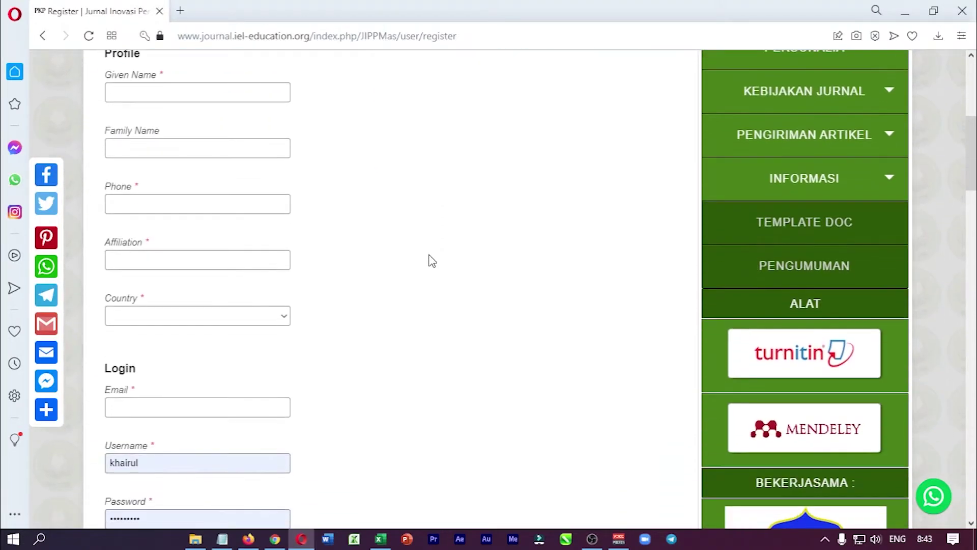
scroll(430, 262, "up", 10)
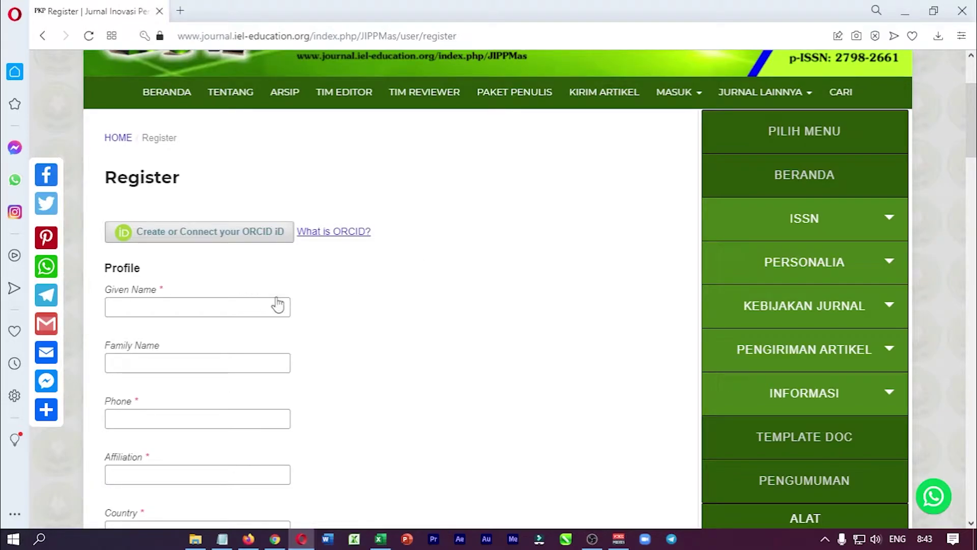
scroll(244, 302, "down", 1)
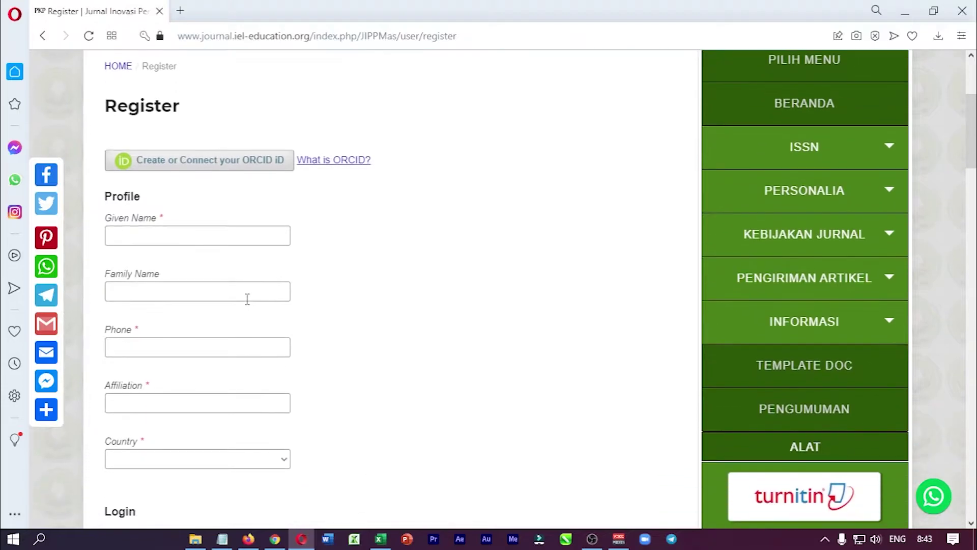
Enter the registrant's first name as Given Name, leaving Family Name blank.
left_click(236, 237)
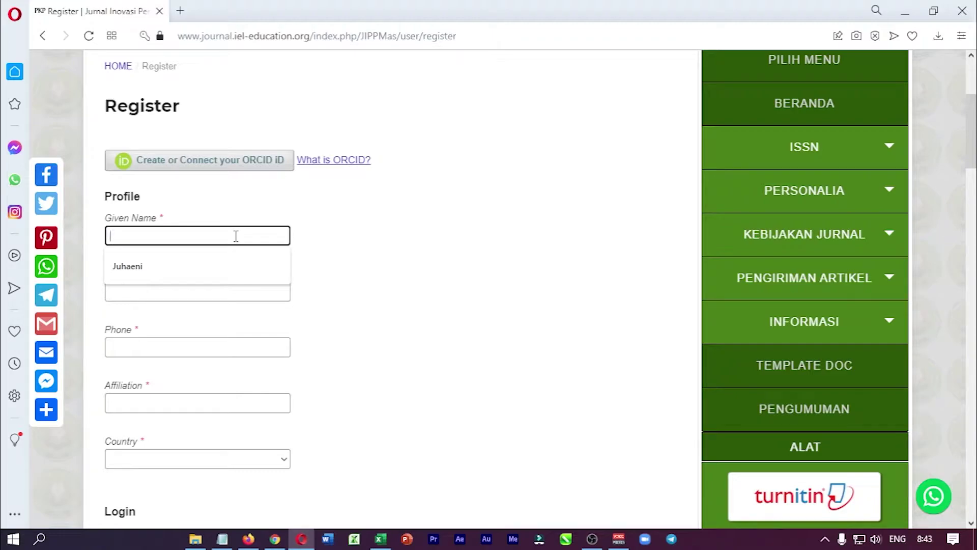
type("Juhaeni")
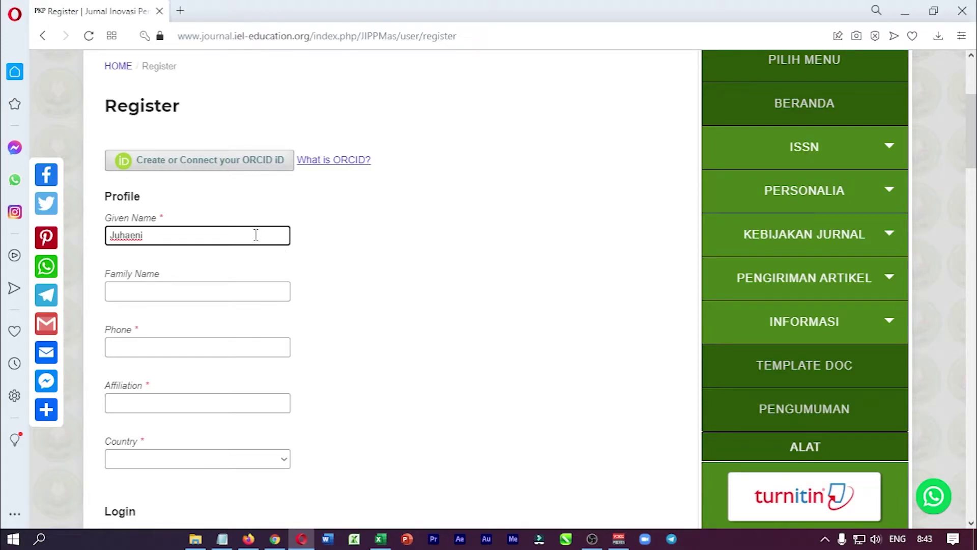
left_click(155, 291)
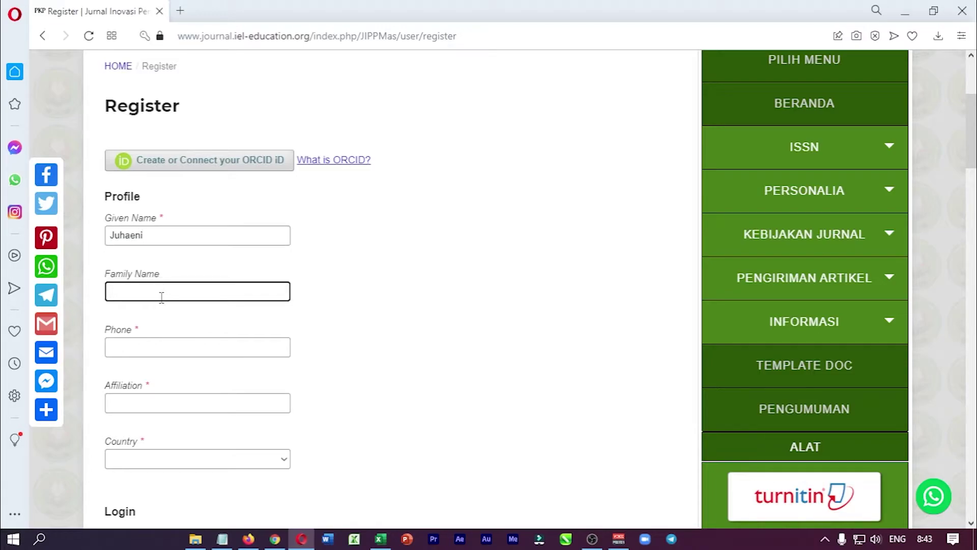
left_click(163, 313)
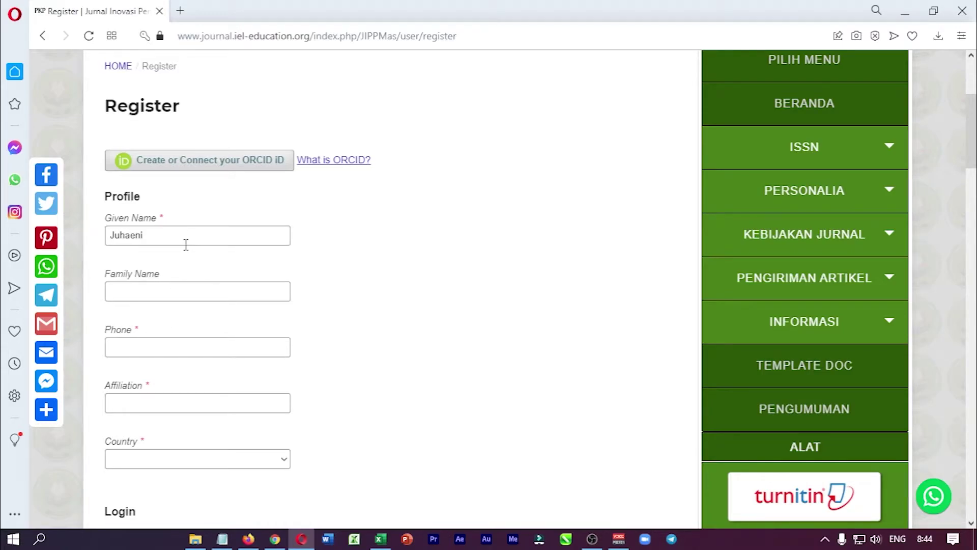
scroll(185, 249, "down", 1)
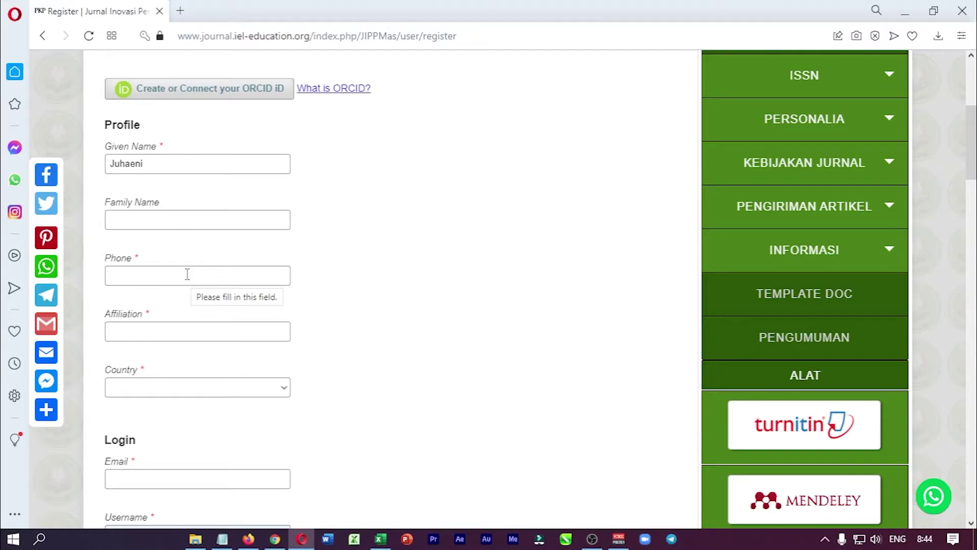
Enter the registrant's phone number and the affiliation 'UIN Sunan Ampel Surabaya'.
left_click(188, 274)
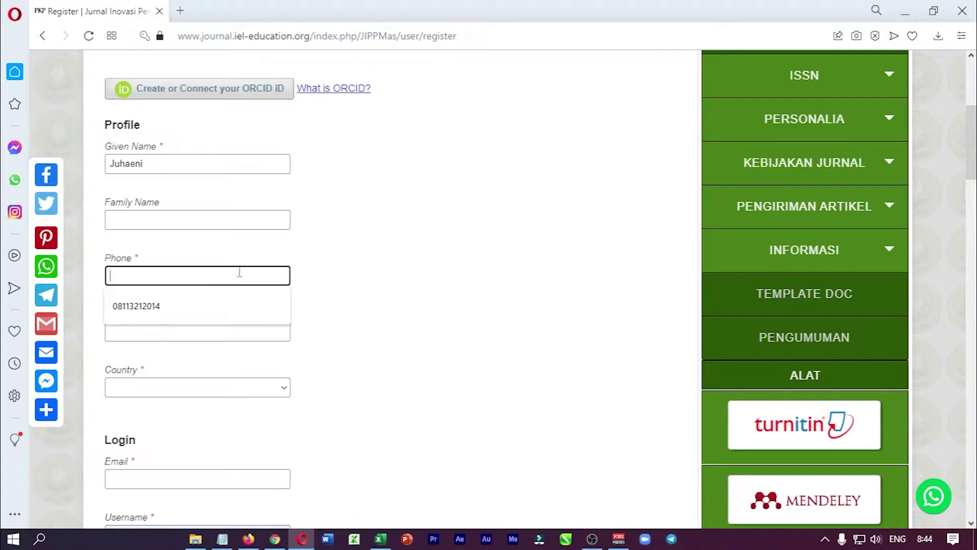
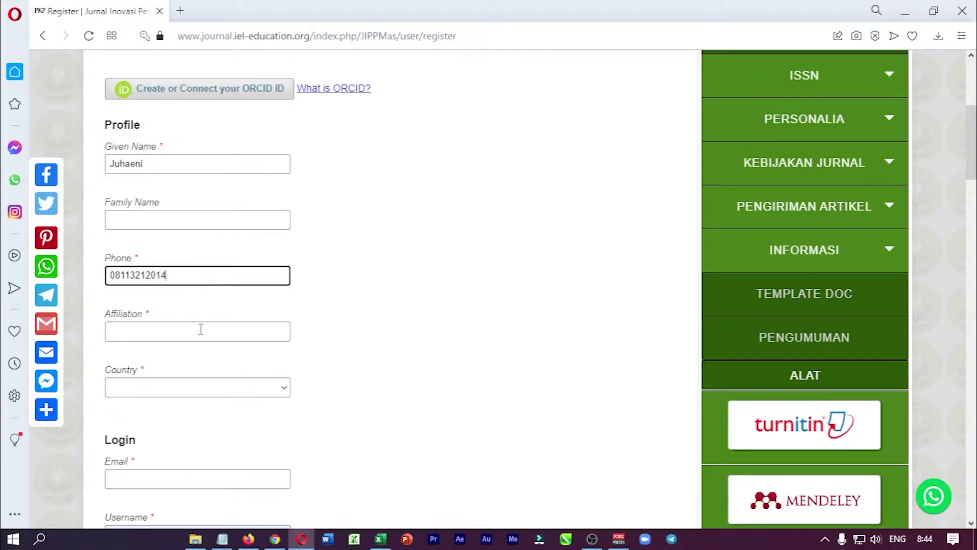
scroll(211, 331, "down", 2)
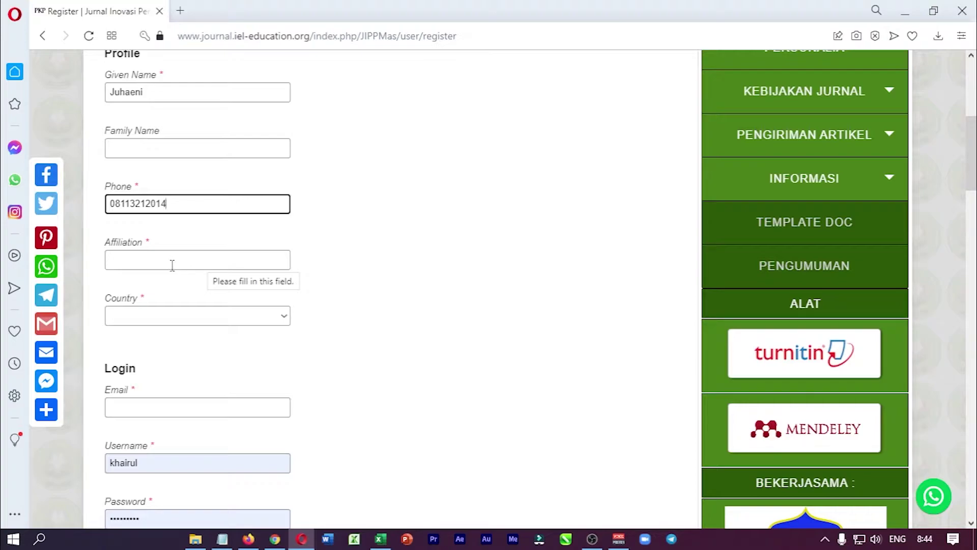
left_click(172, 264)
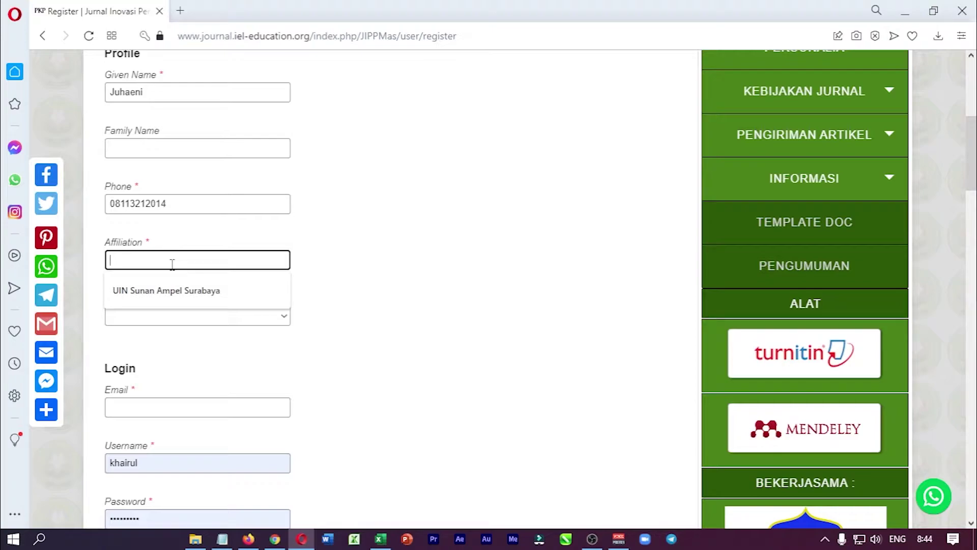
type("UIN Sunan Ampel")
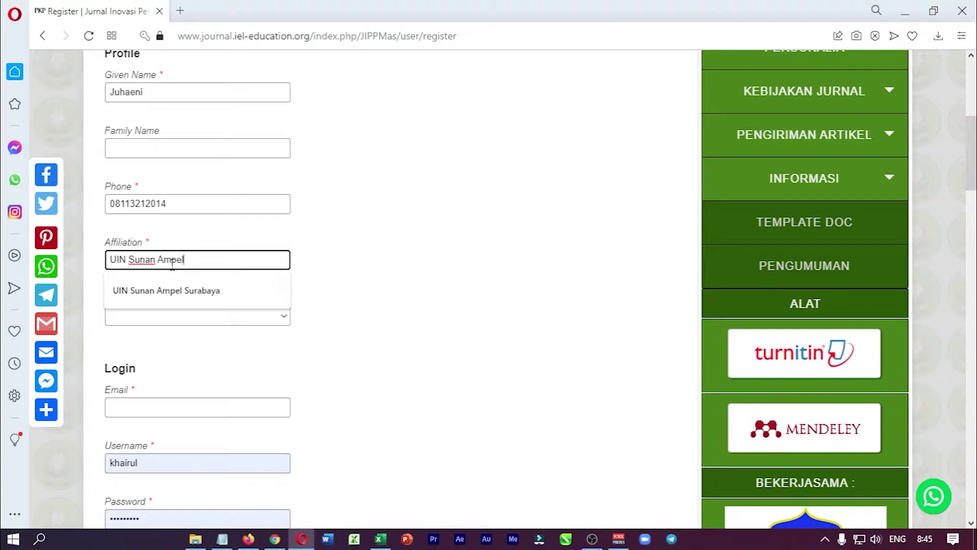
type(" Surabaya")
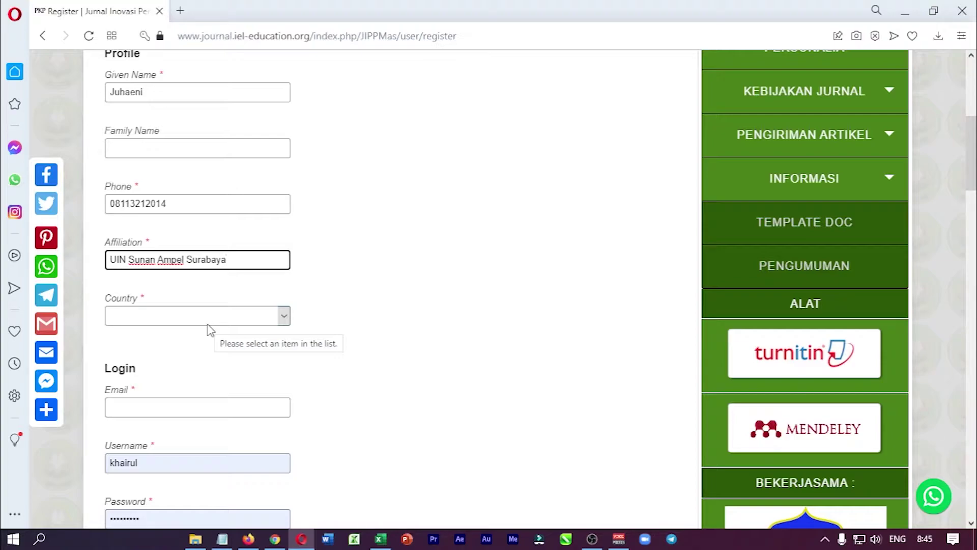
Choose Indonesia from the Country dropdown list.
left_click(283, 320)
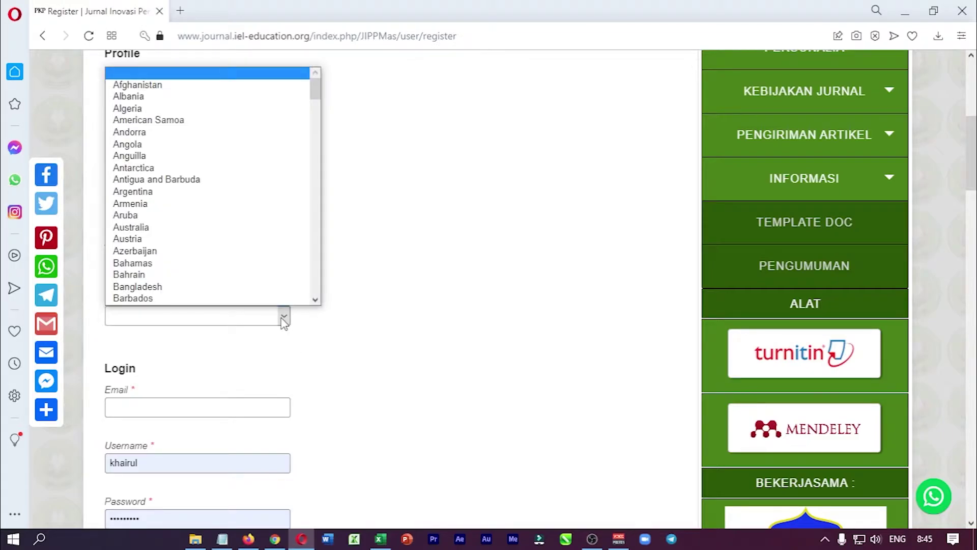
scroll(244, 189, "down", 13)
scroll(245, 193, "down", 17)
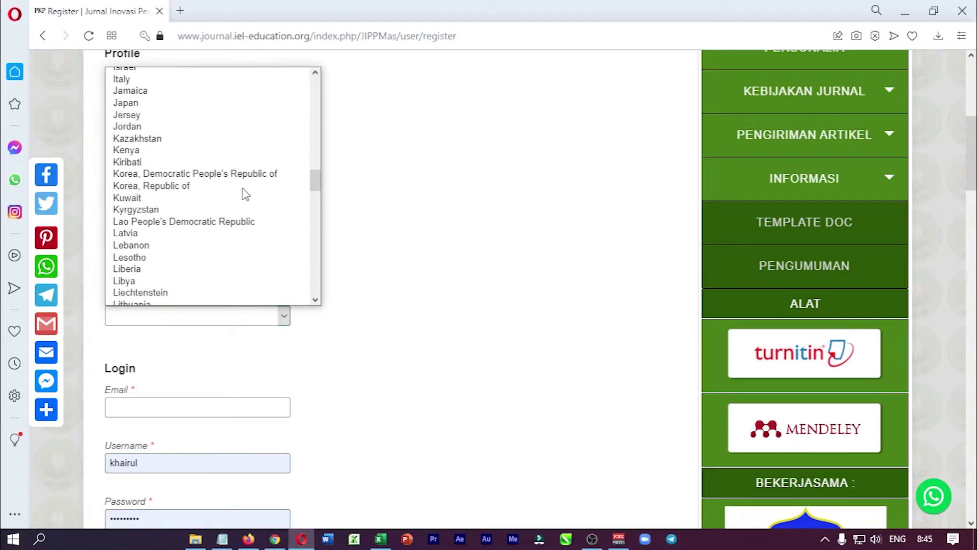
scroll(245, 194, "up", 4)
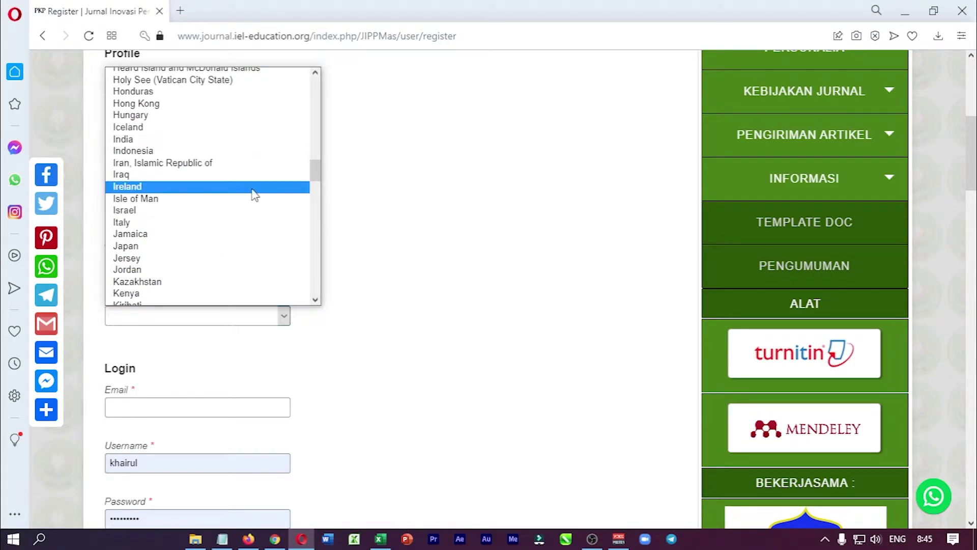
left_click(250, 151)
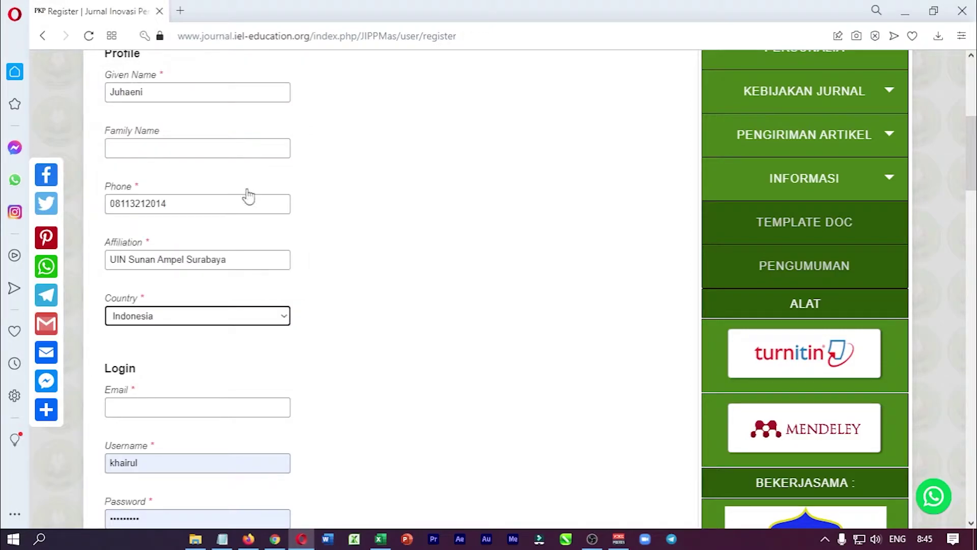
scroll(214, 283, "down", 2)
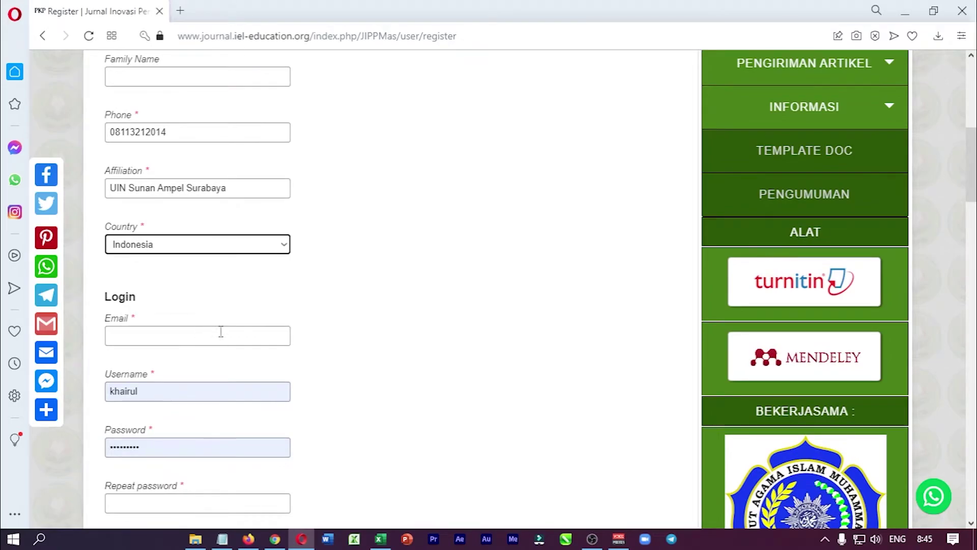
Fill Email with the saved autofill address and replace the autofilled username with a new one.
scroll(209, 325, "down", 2)
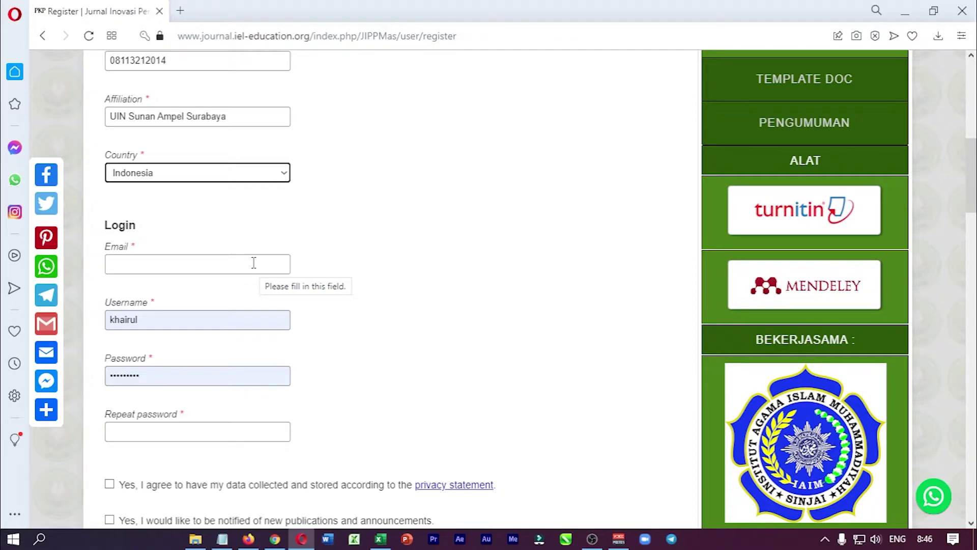
left_click(253, 263)
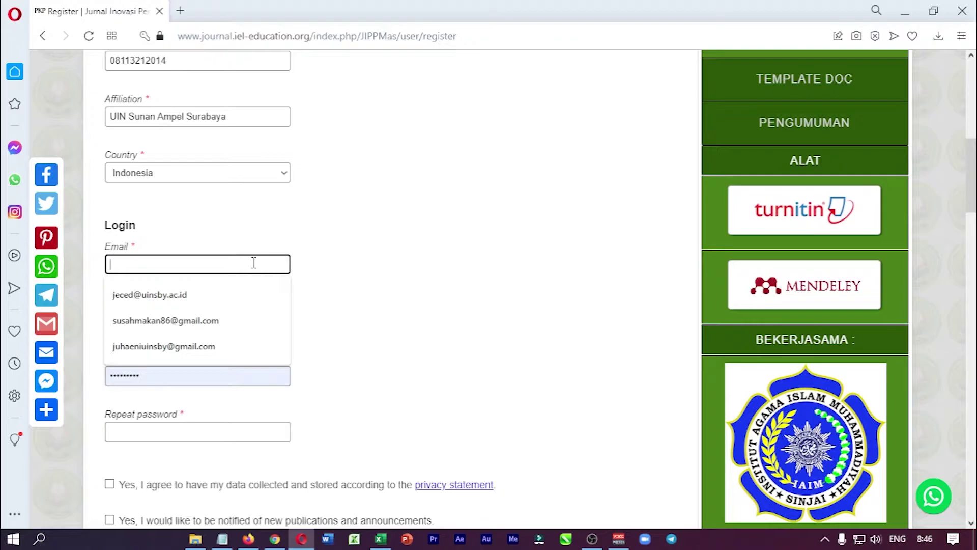
left_click(242, 345)
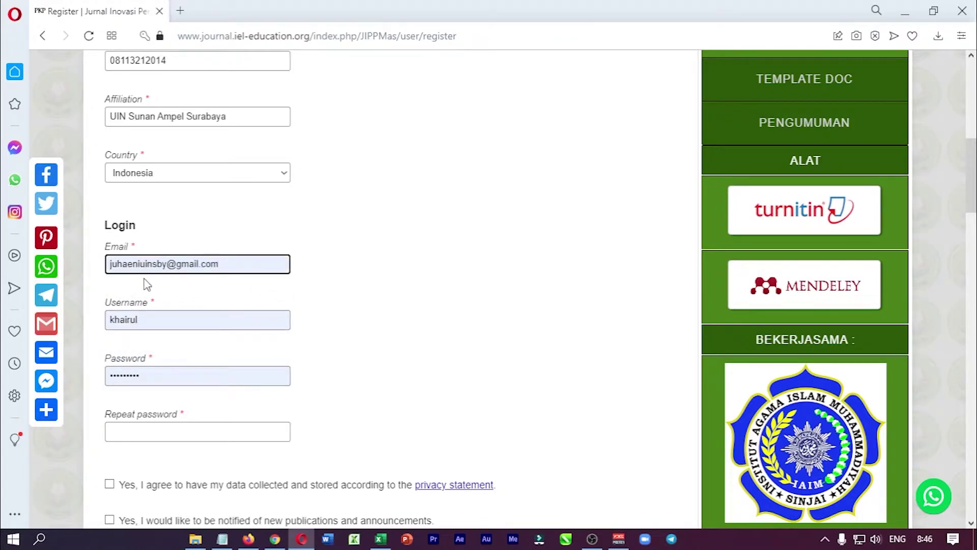
scroll(153, 277, "down", 1)
left_click_drag(193, 250, 107, 244)
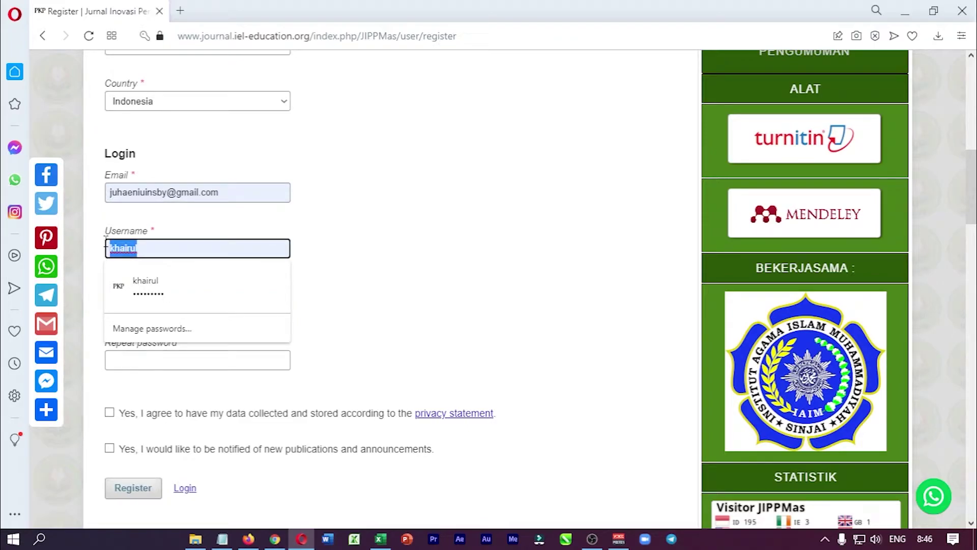
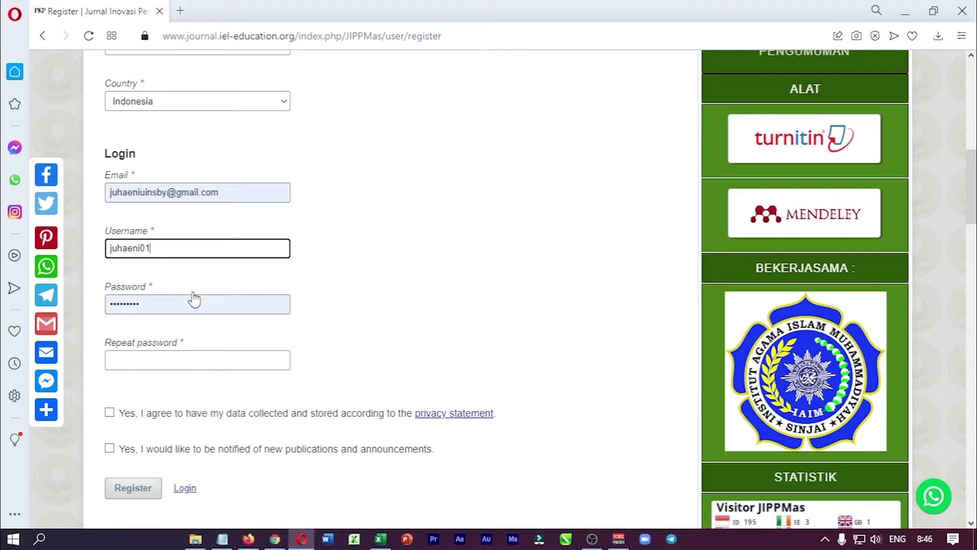
Replace the autofilled password with a new one and enter it again in Repeat password.
left_click(185, 304)
key("ctrl+a")
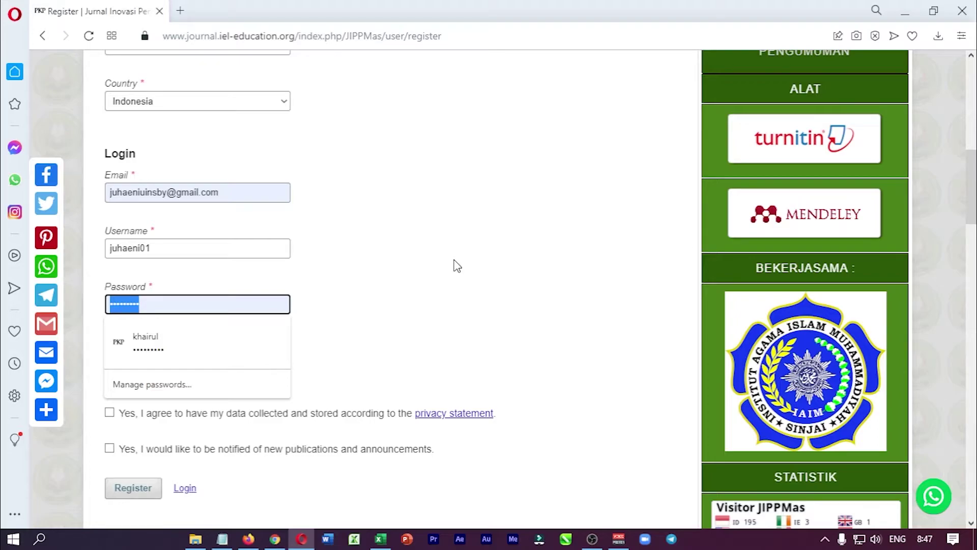
type("•••••")
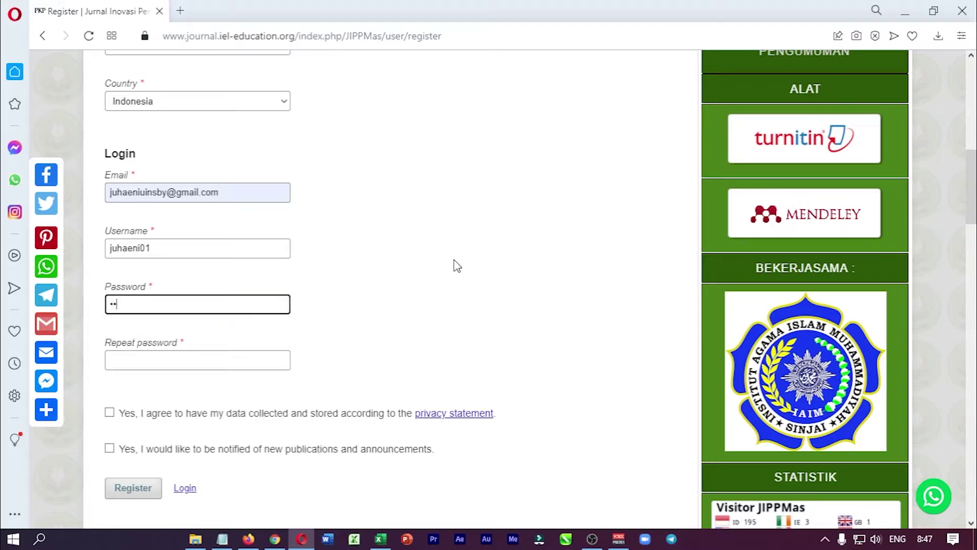
type("••••")
left_click(174, 354)
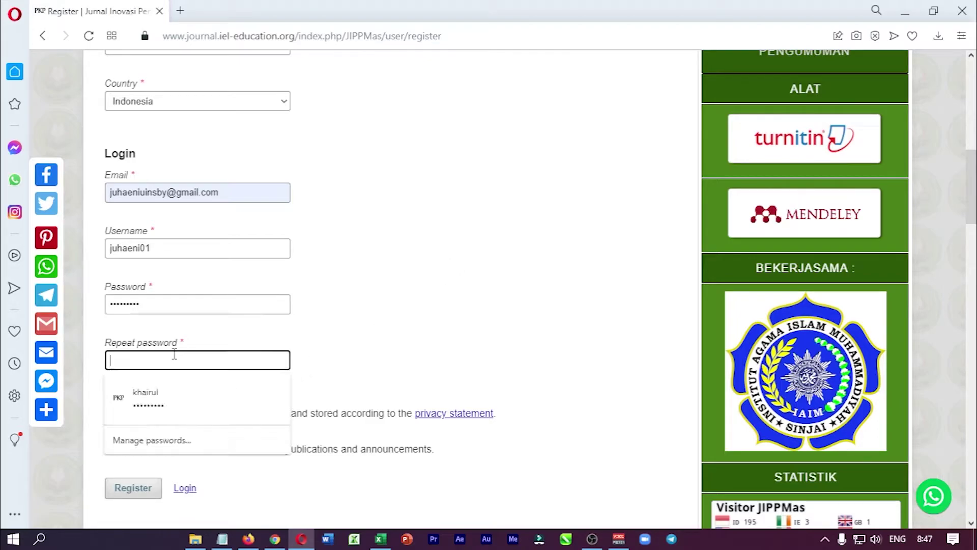
left_click(162, 302)
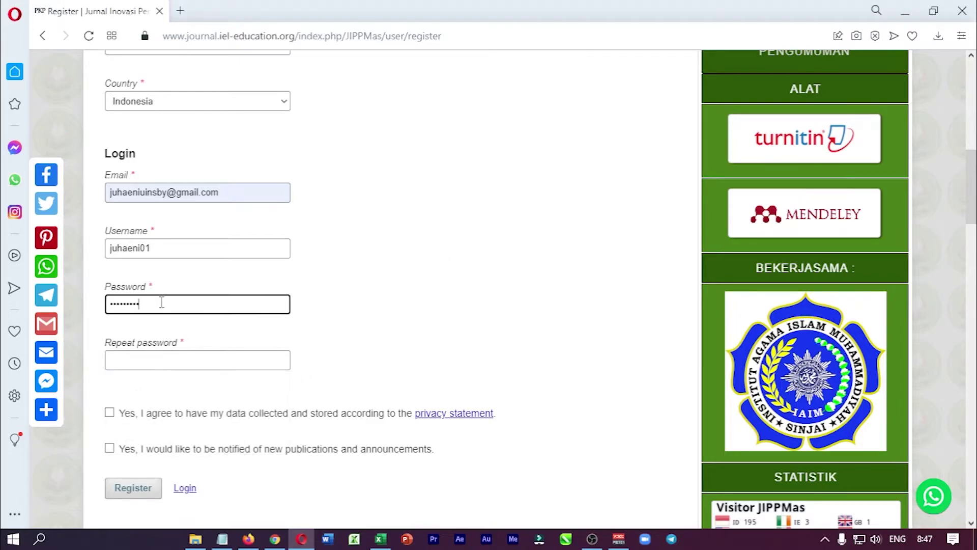
left_click(174, 361)
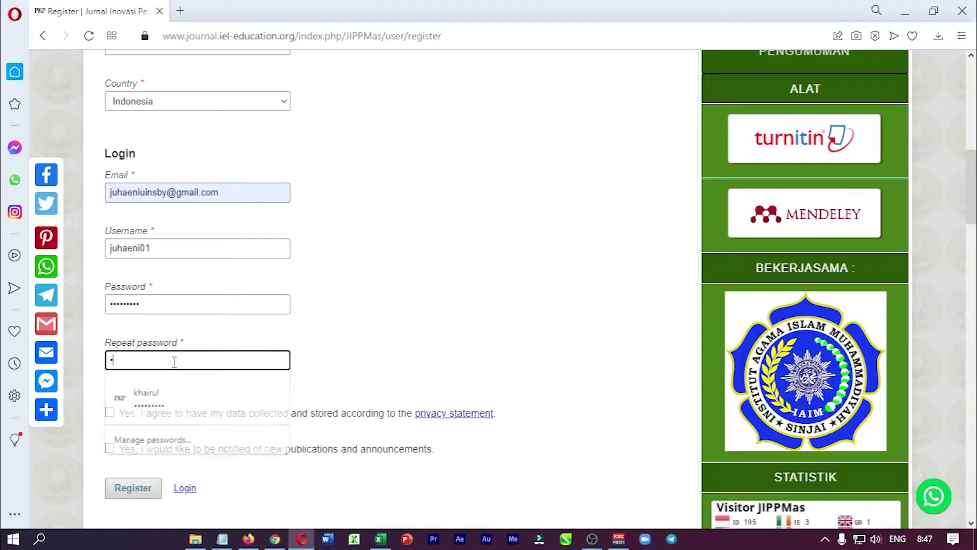
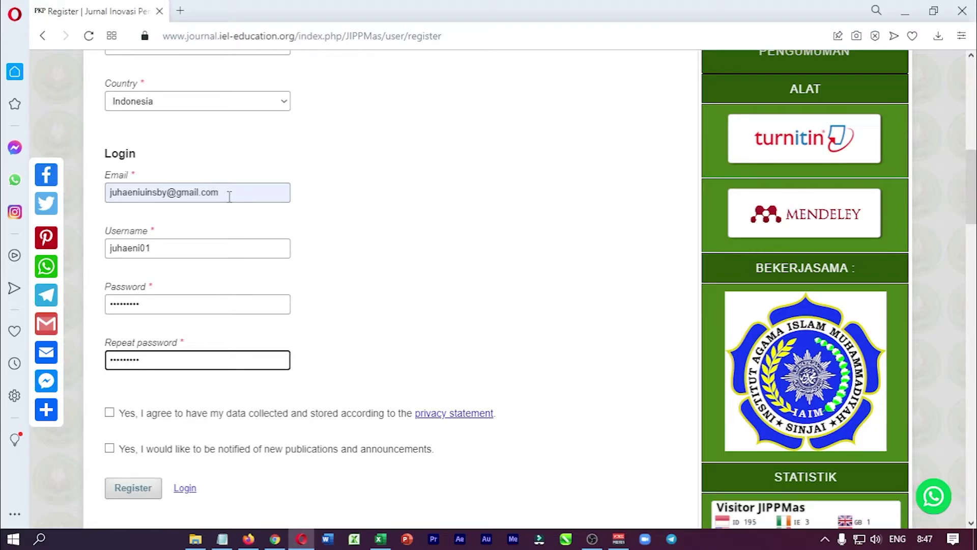
Tick the privacy-statement agreement and new-publication notification checkboxes, then review the form.
scroll(229, 195, "down", 1)
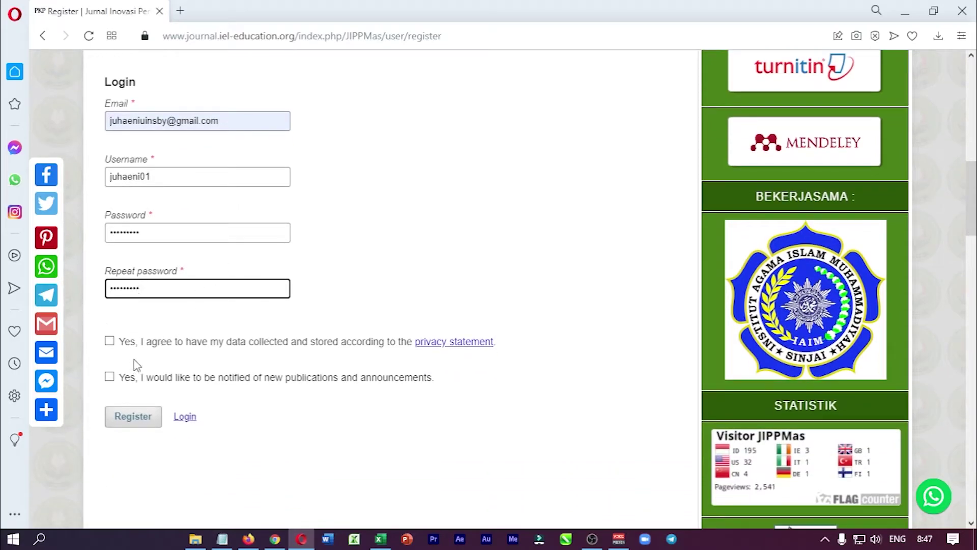
left_click(111, 342)
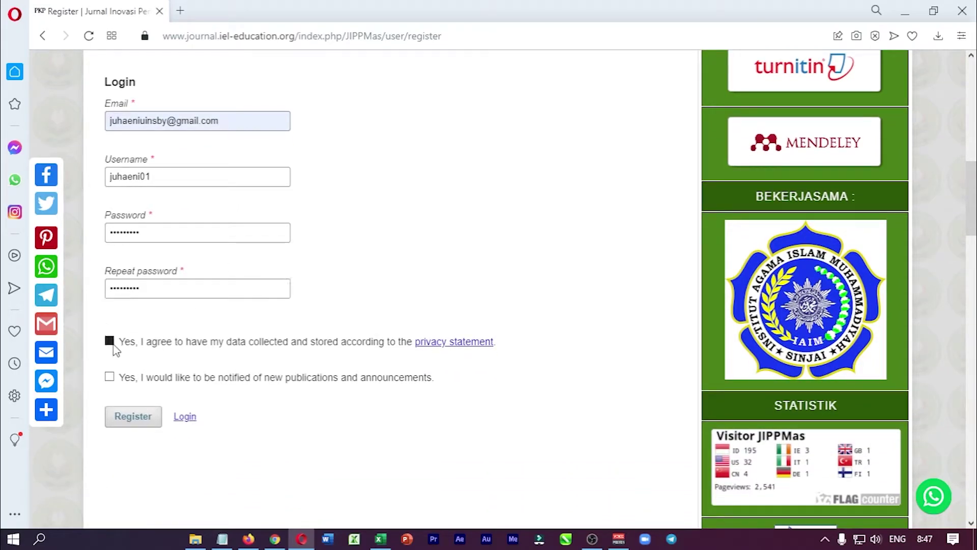
left_click(109, 377)
scroll(200, 219, "up", 7)
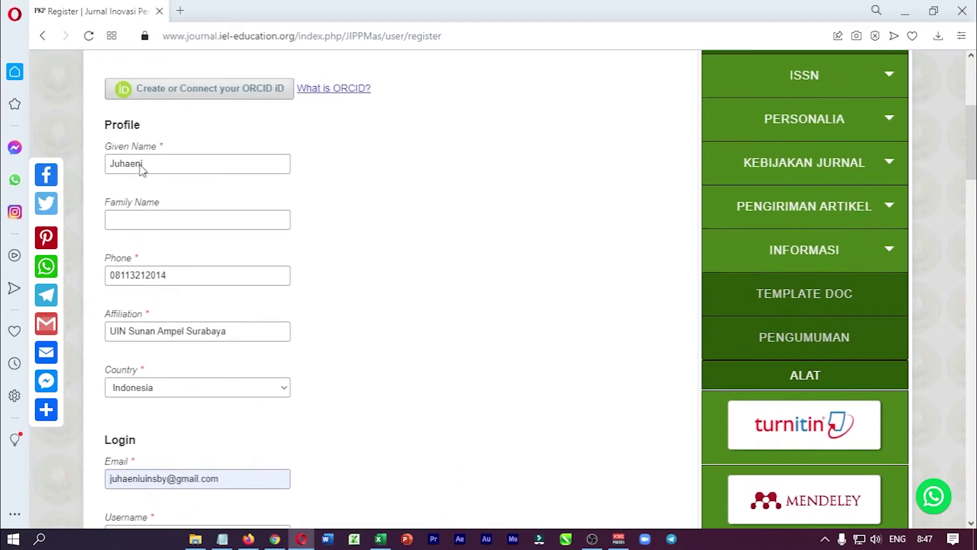
scroll(223, 166, "down", 8)
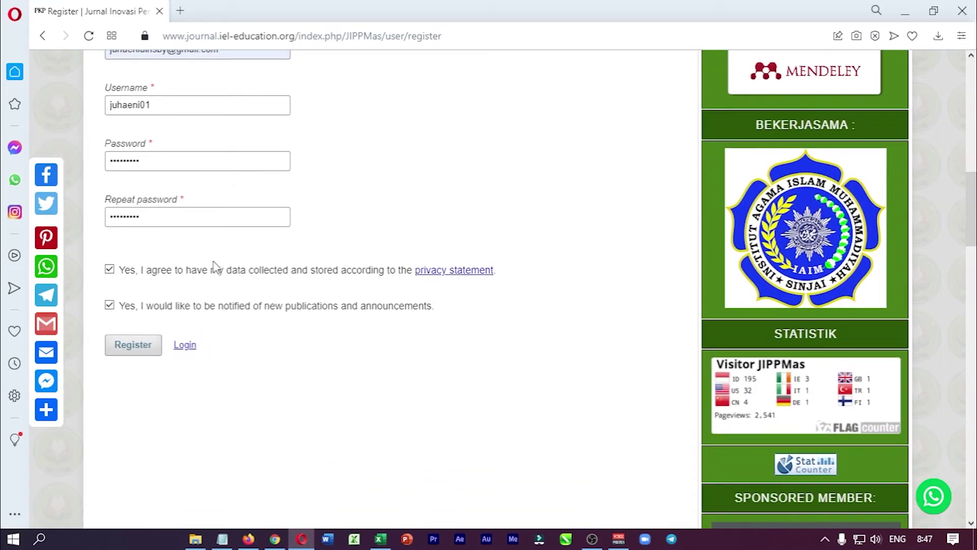
scroll(140, 359, "up", 1)
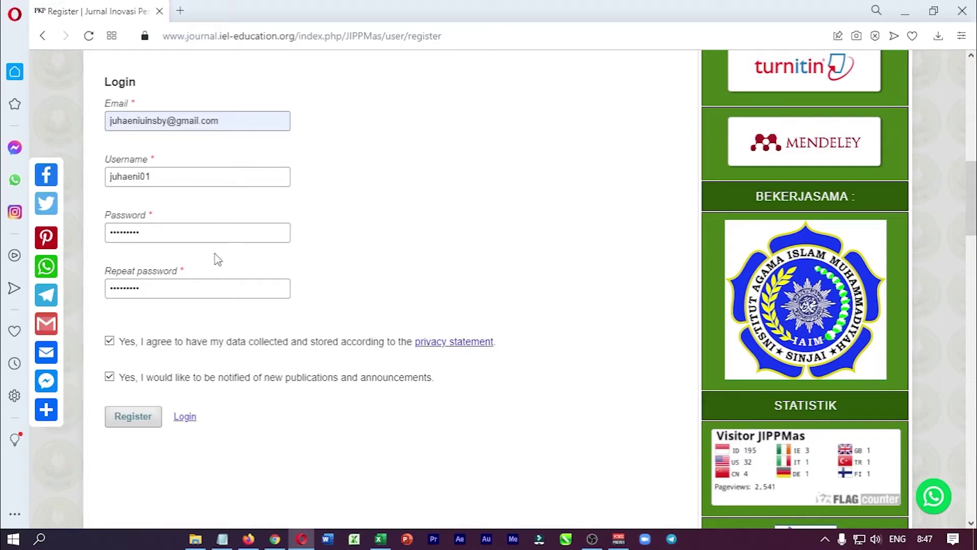
scroll(235, 315, "up", 6)
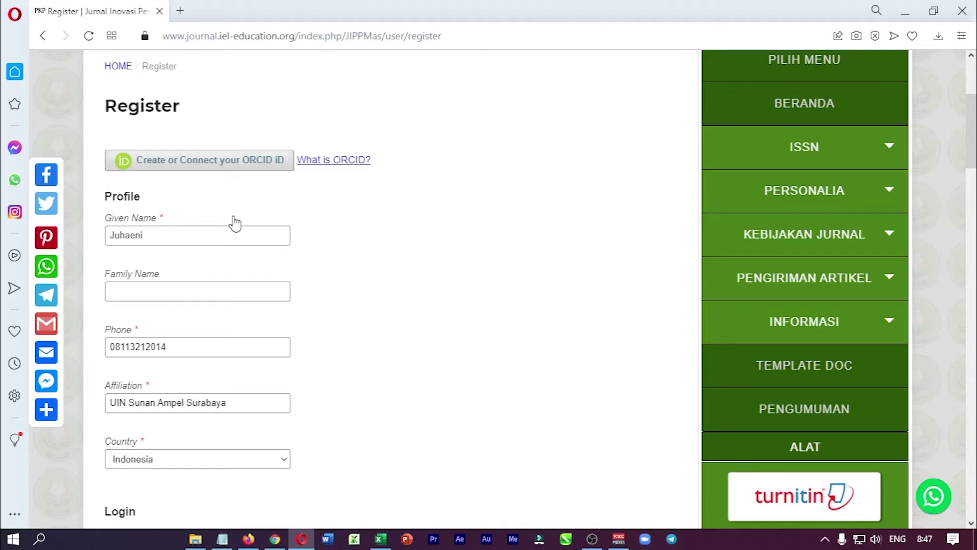
scroll(227, 235, "down", 6)
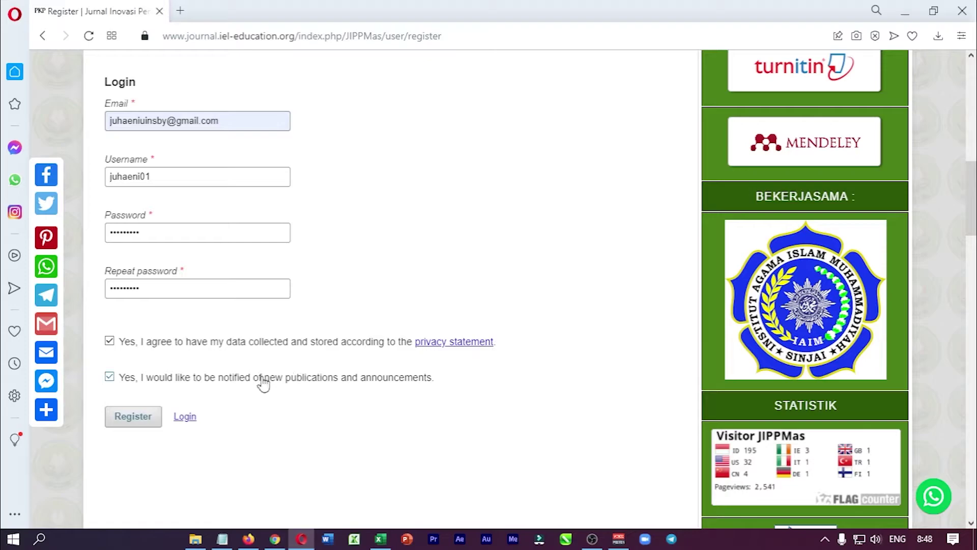
scroll(253, 389, "up", 1)
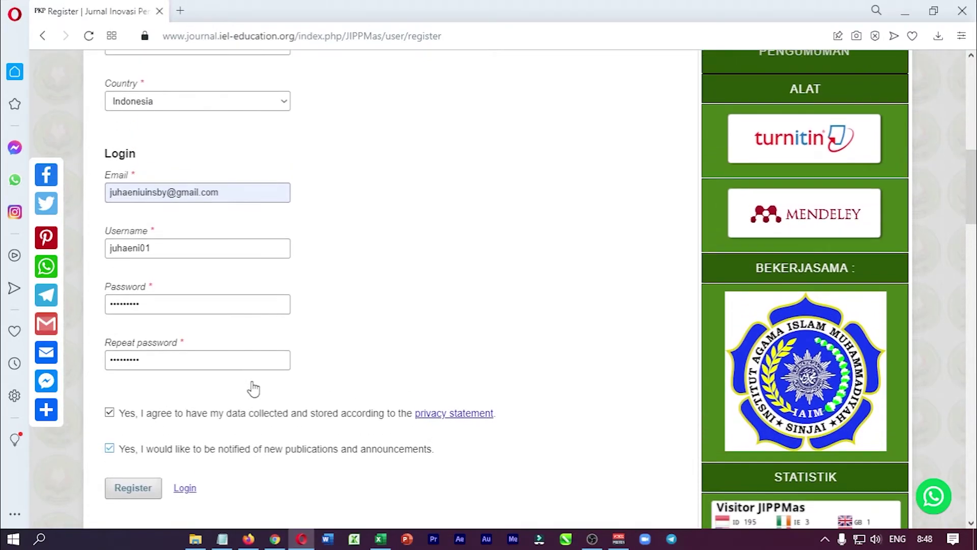
Submit the registration and read the verification notice about the e-mail and spam folder.
left_click(132, 490)
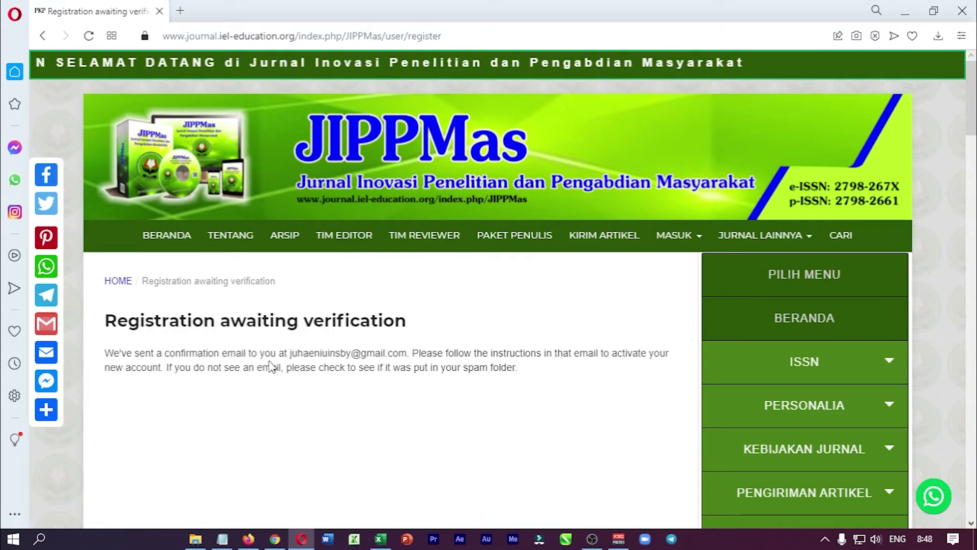
left_click_drag(289, 353, 409, 353)
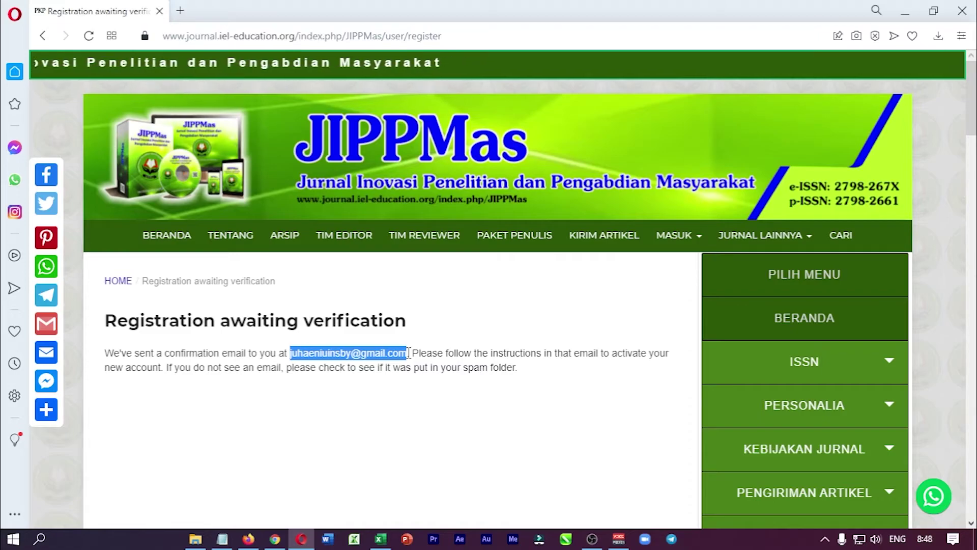
left_click_drag(408, 353, 409, 352)
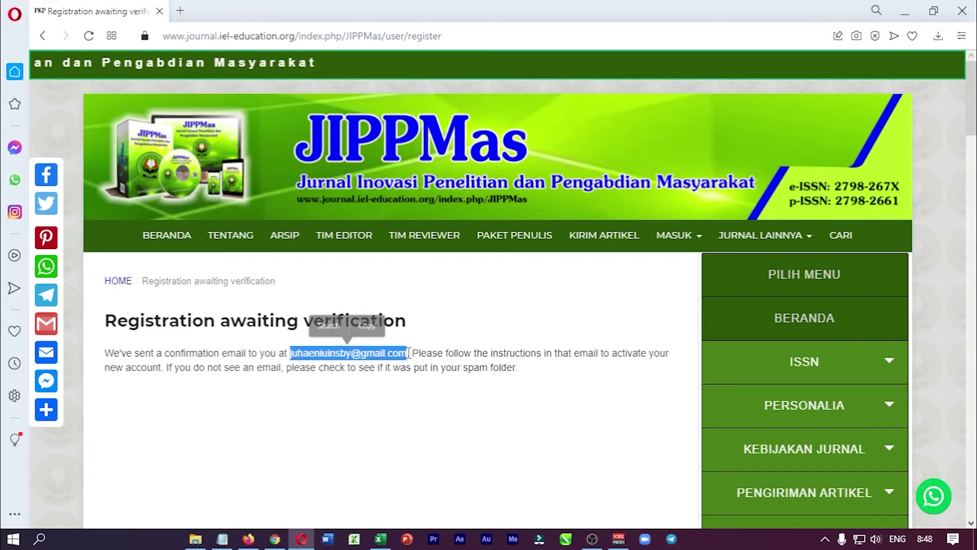
left_click(541, 355)
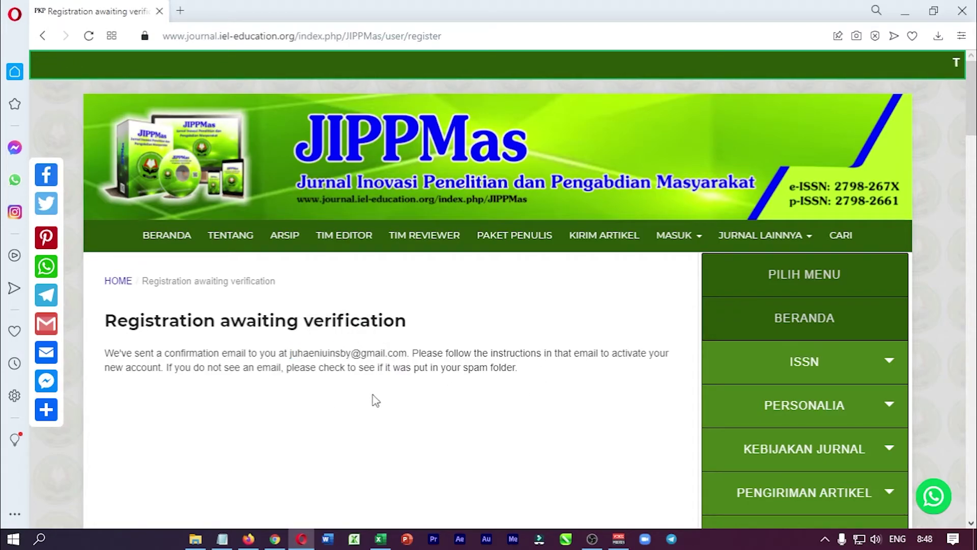
left_click_drag(464, 367, 516, 379)
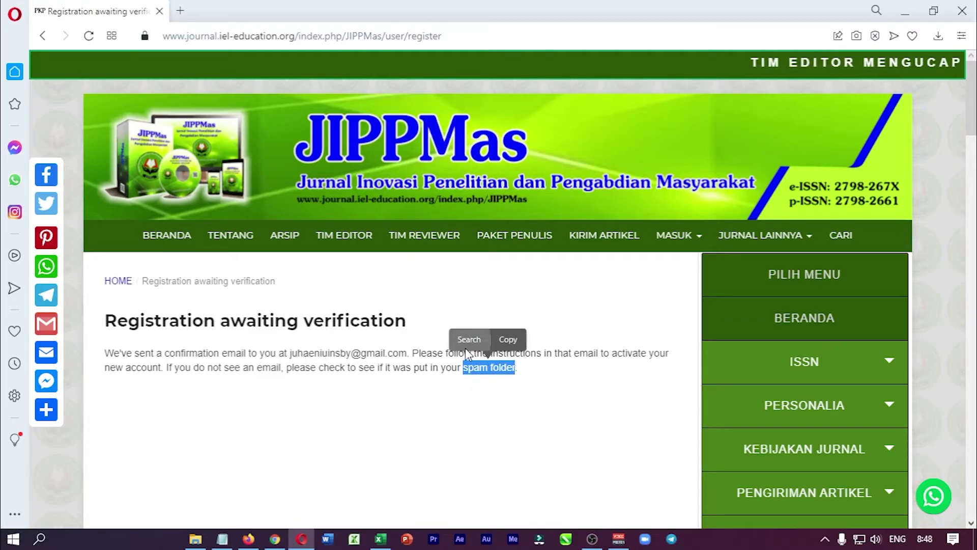
left_click(429, 353)
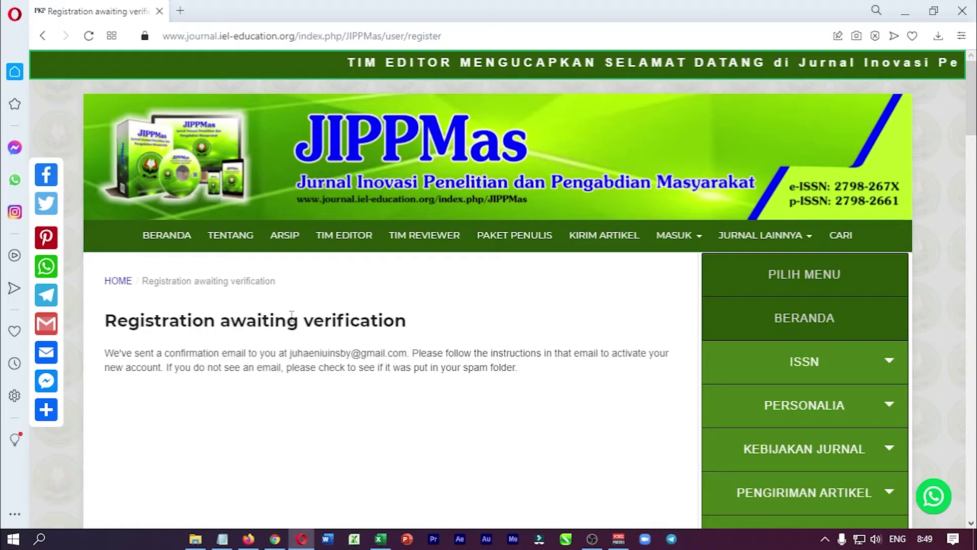
Open a new browser tab and search Google for 'gmail'.
left_click(180, 11)
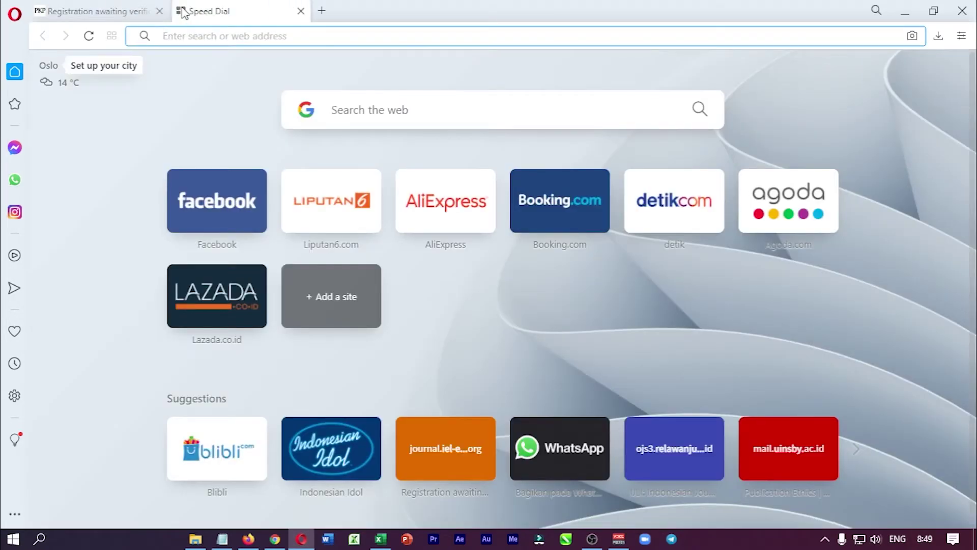
type("gmail")
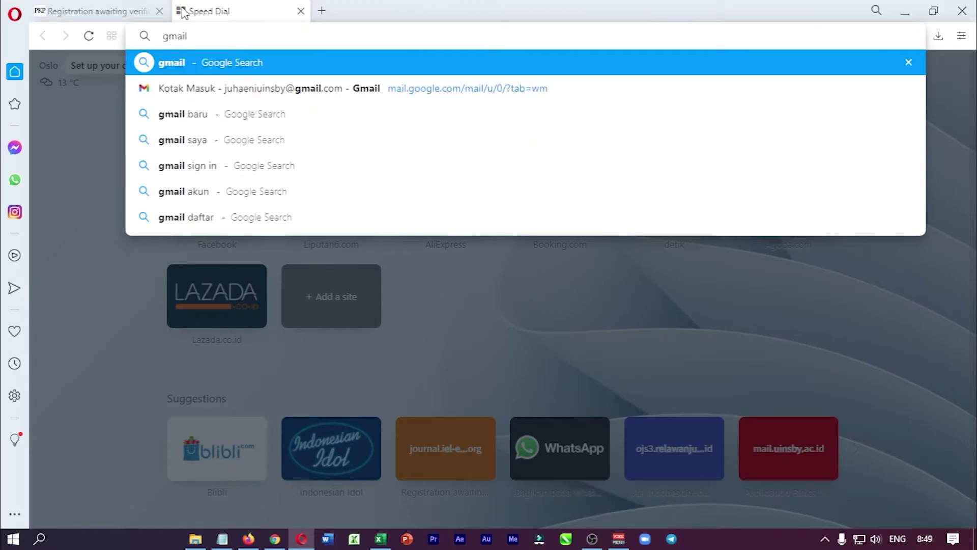
key("Return")
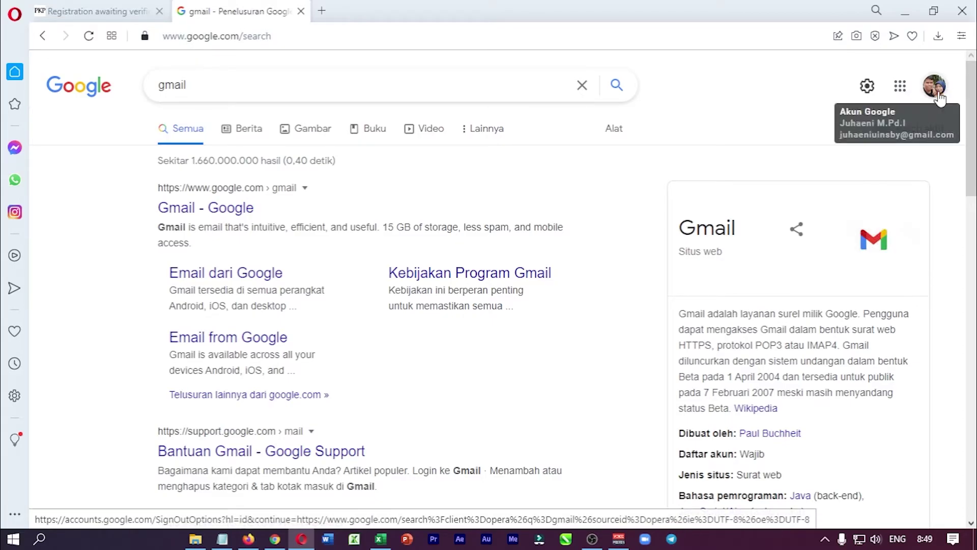
Open Gmail from the Google apps grid to reach the inbox.
left_click(900, 87)
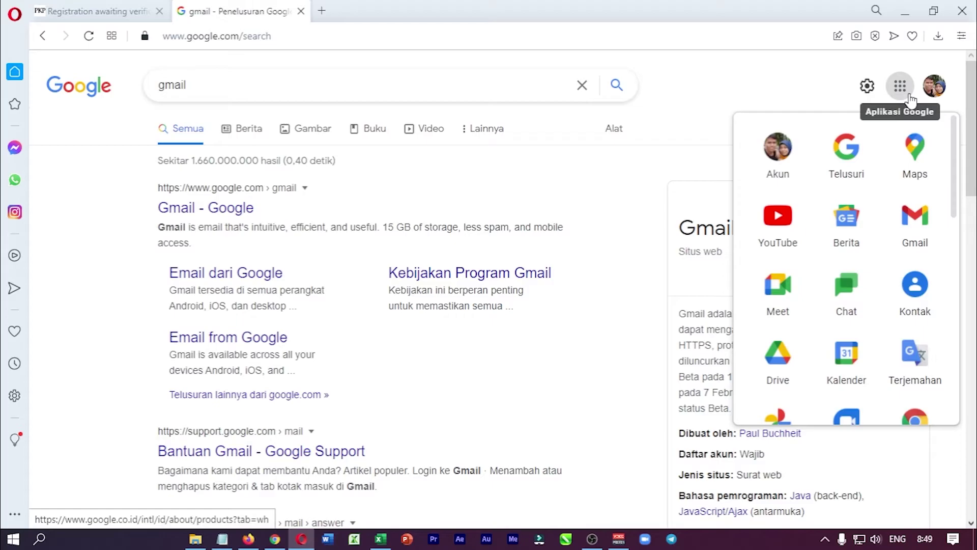
left_click(915, 235)
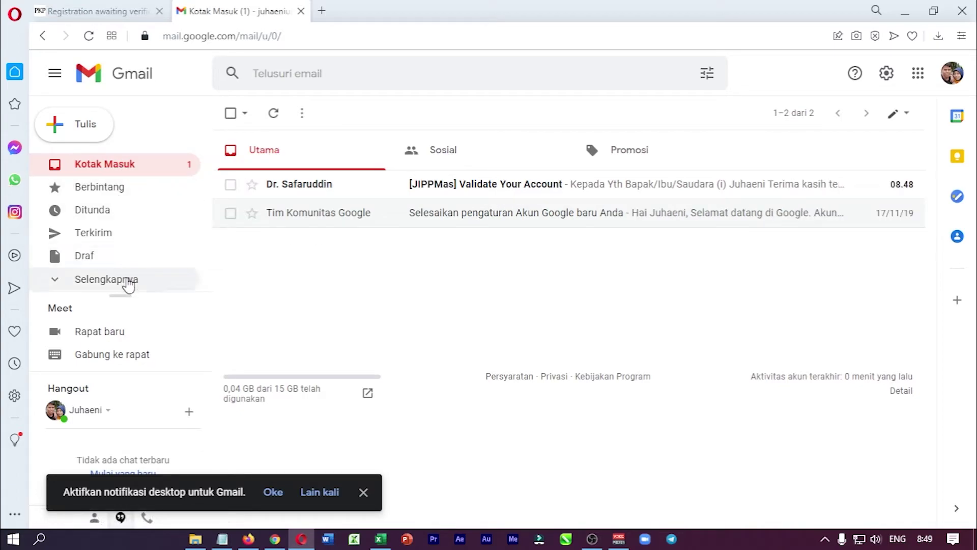
Check the Spam folder for the confirmation email, then go back to the inbox.
left_click(127, 282)
scroll(171, 262, "down", 3)
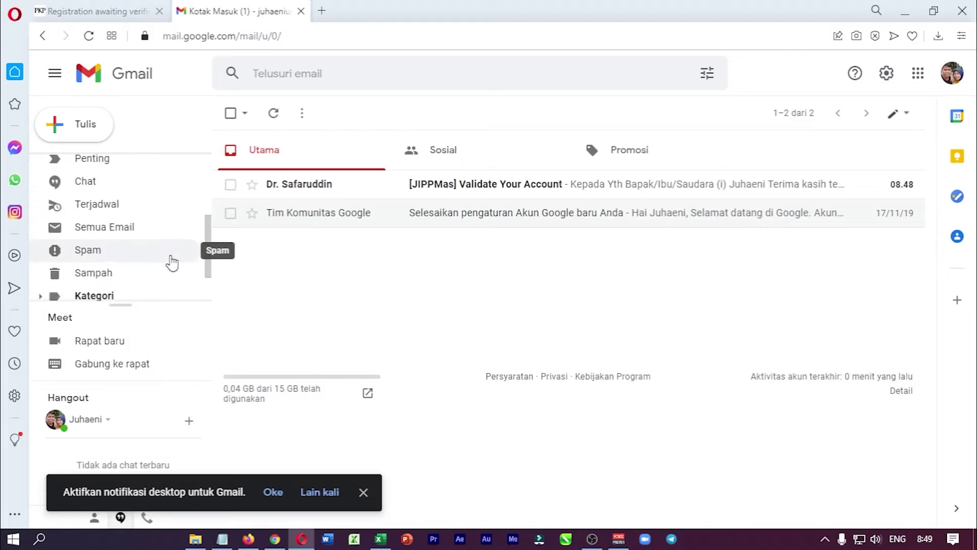
left_click(93, 259)
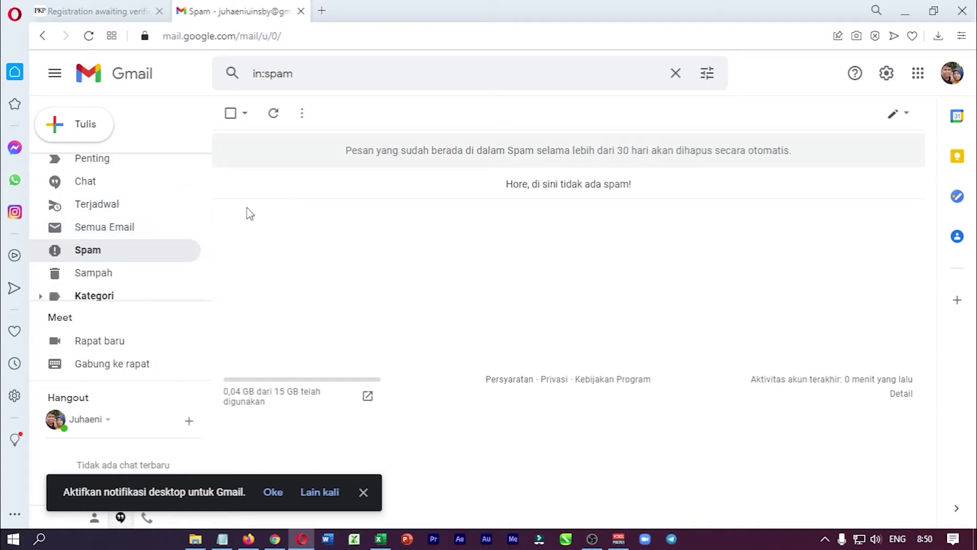
scroll(168, 259, "up", 1)
scroll(167, 260, "up", 5)
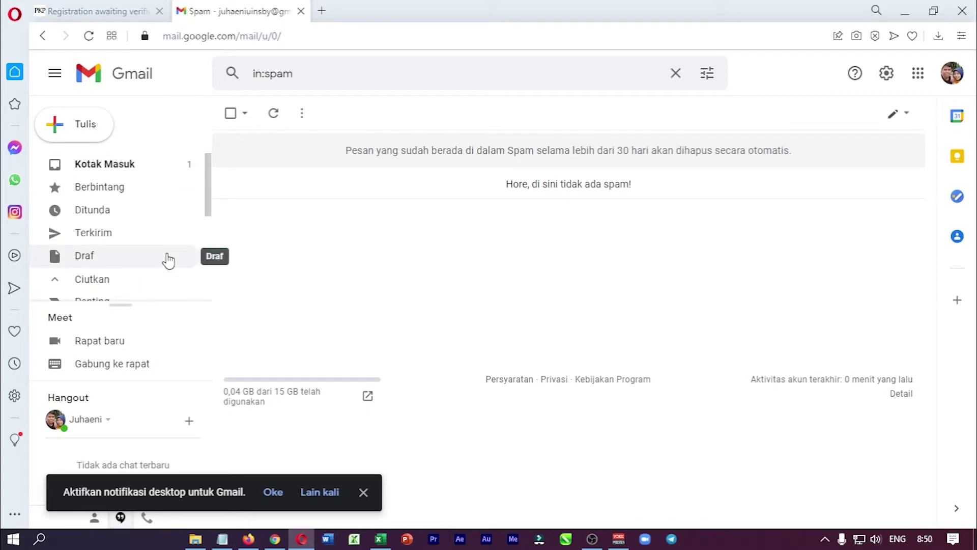
left_click(139, 173)
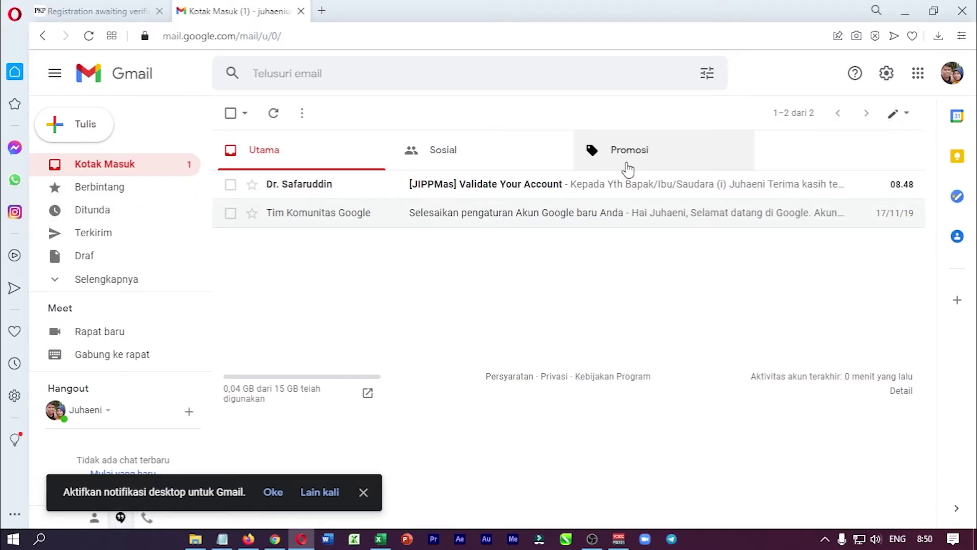
Browse the Promotions and Social categories, then return to the Primary (Utama) inbox.
left_click(627, 169)
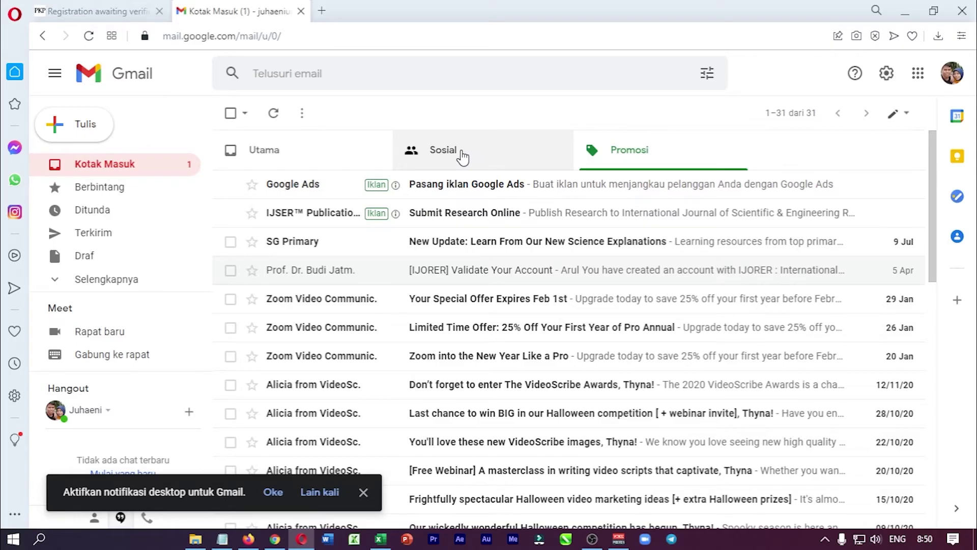
left_click(462, 157)
left_click(293, 162)
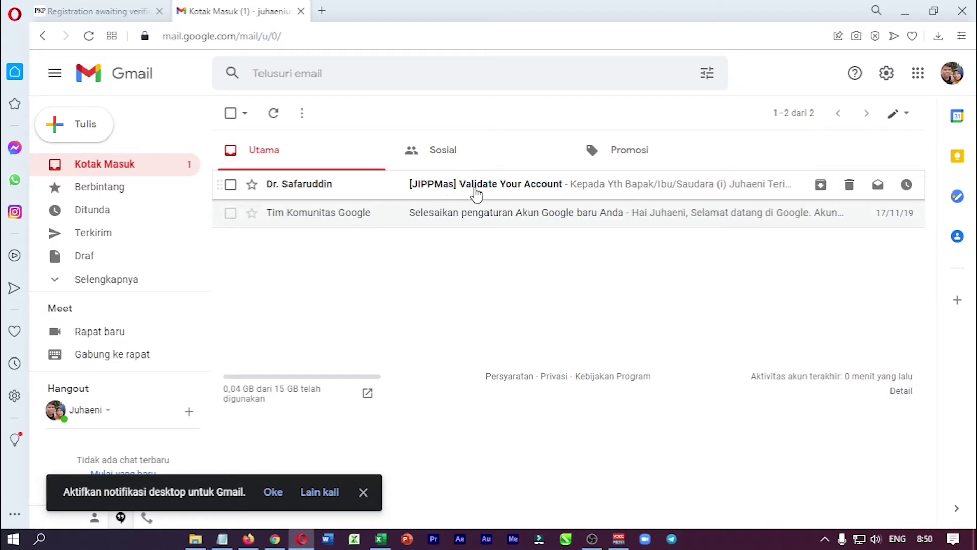
Open the '[JIPPMas] Validate Your Account' email and follow its activation link.
left_click(485, 193)
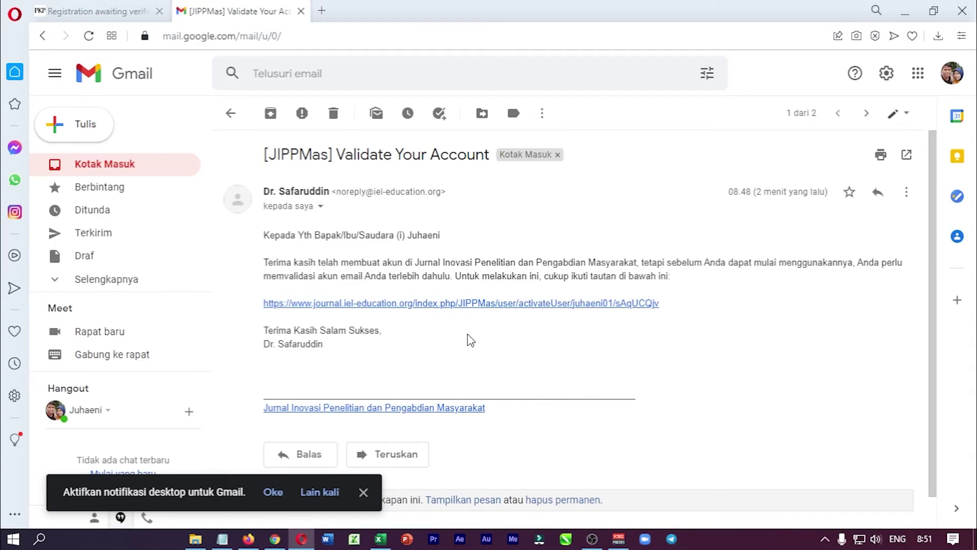
left_click(467, 306)
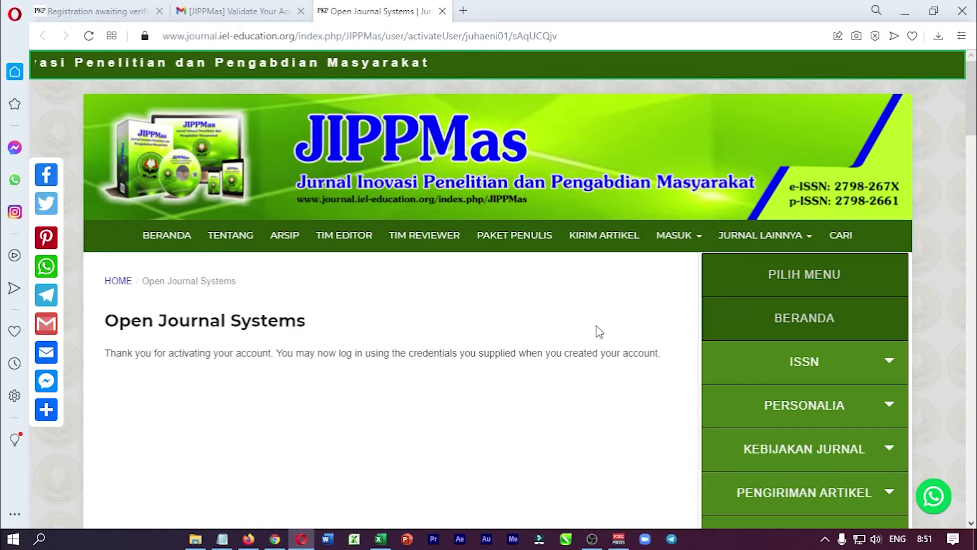
Reveal the MASUK dropdown offering Register and Login.
mouse_move(675, 238)
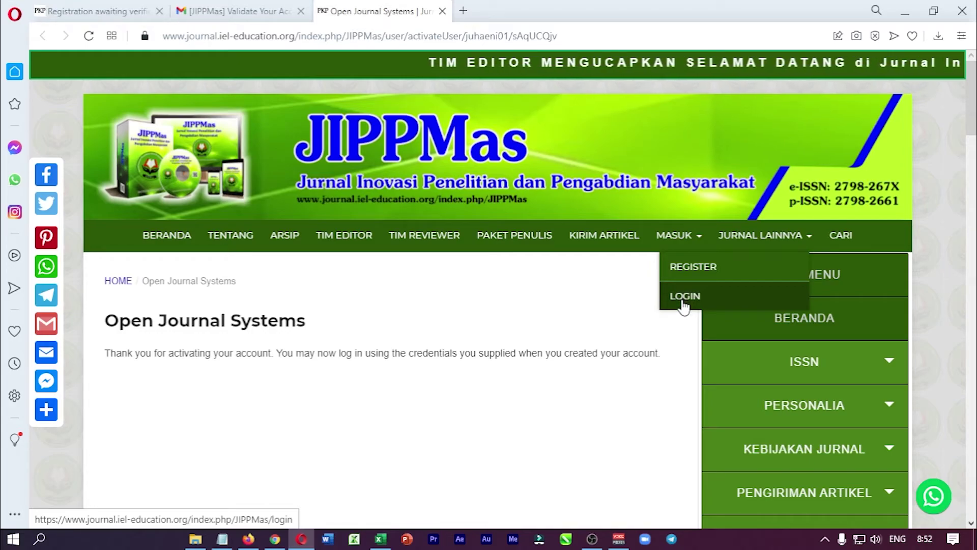
Sign in on the JIPPMas login page with the account password.
left_click(684, 297)
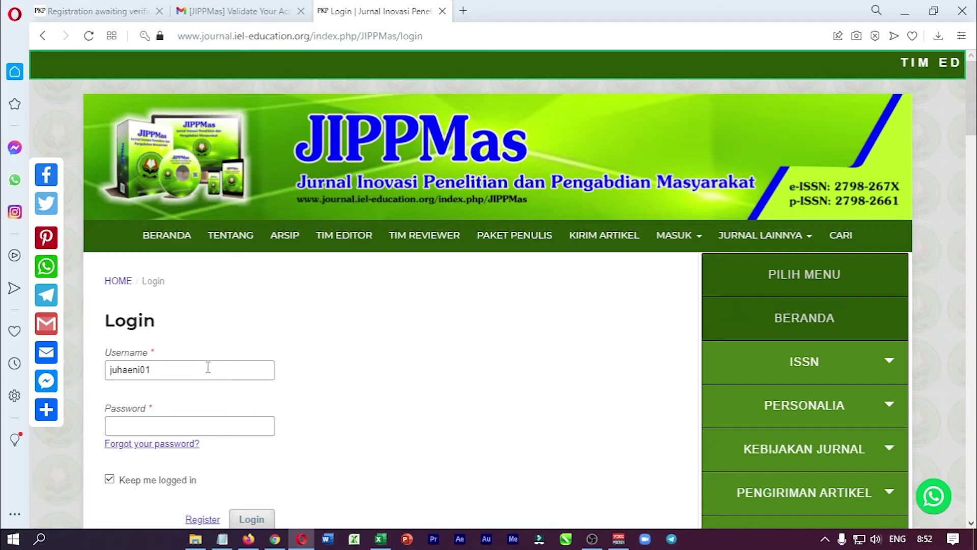
scroll(188, 351, "down", 1)
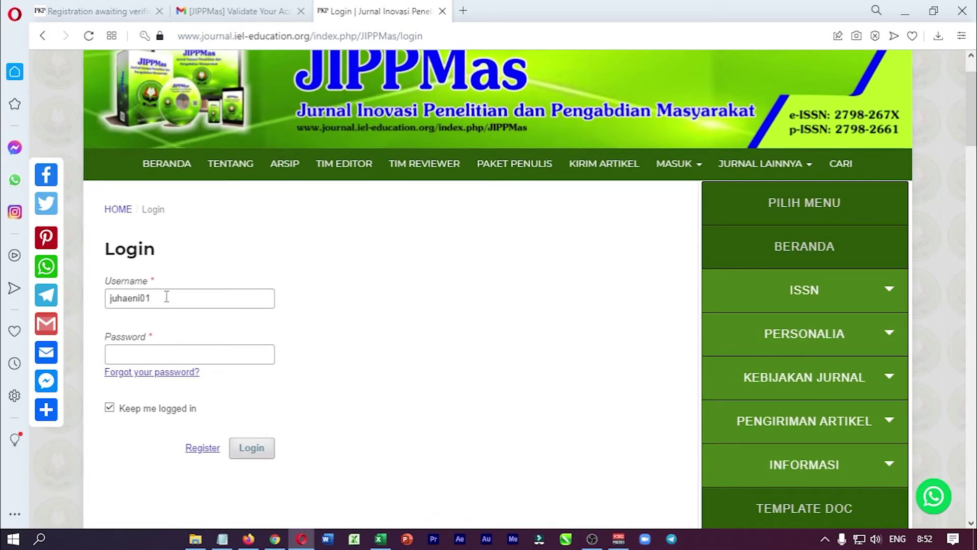
left_click(170, 351)
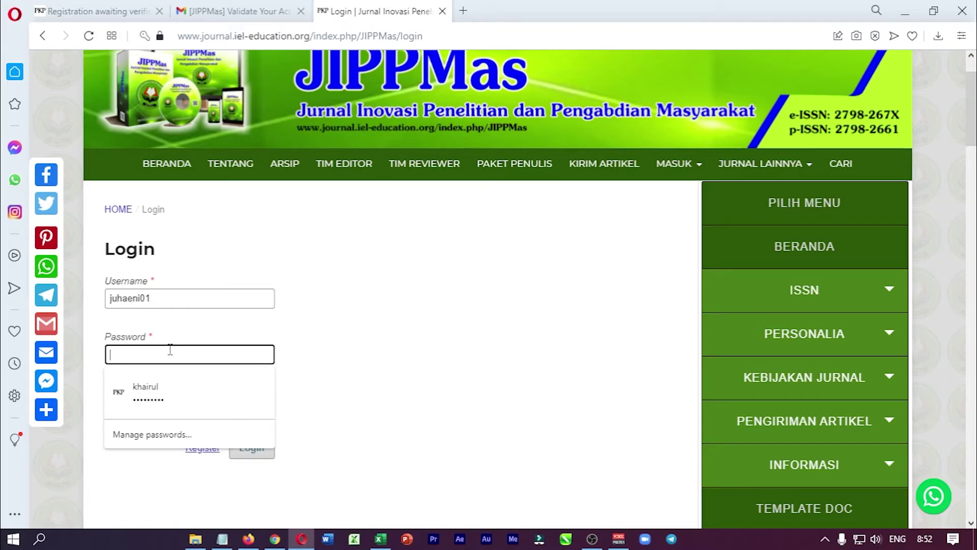
type("••")
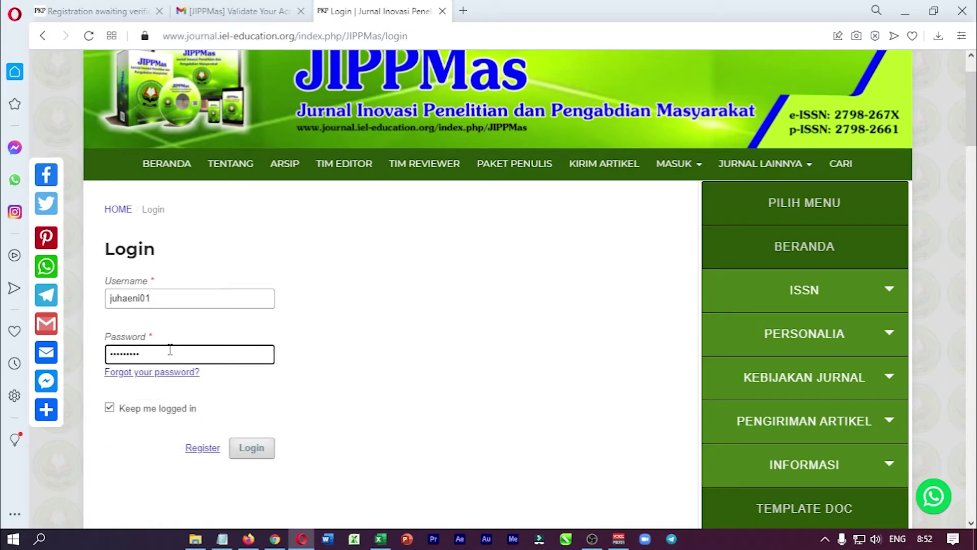
left_click(252, 448)
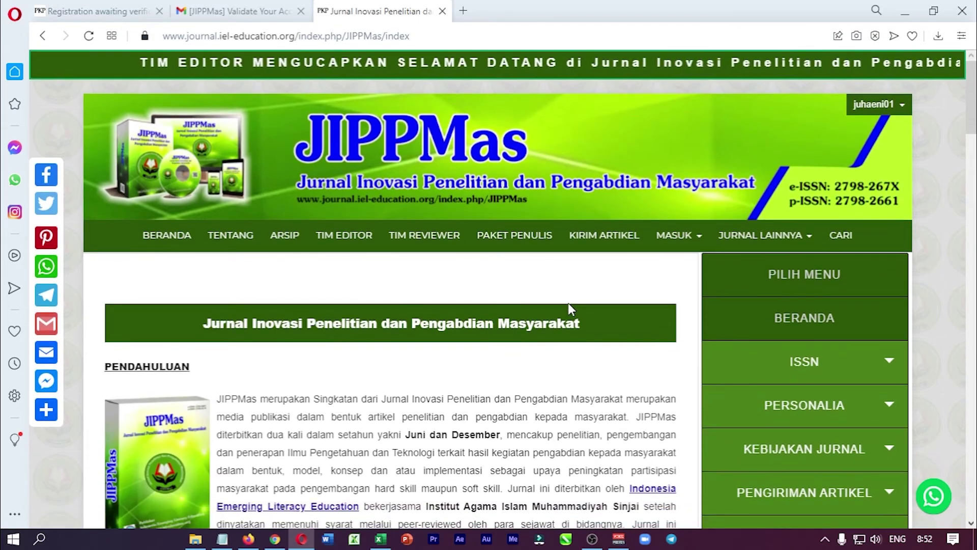
Go to the account's Profile page through the MASUK menu's Dashboard entry.
left_click(894, 104)
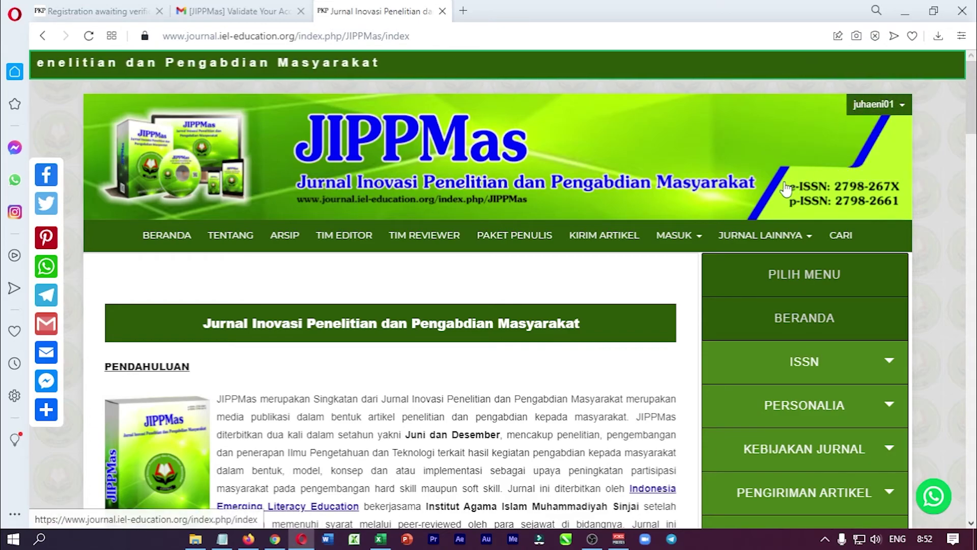
mouse_move(684, 241)
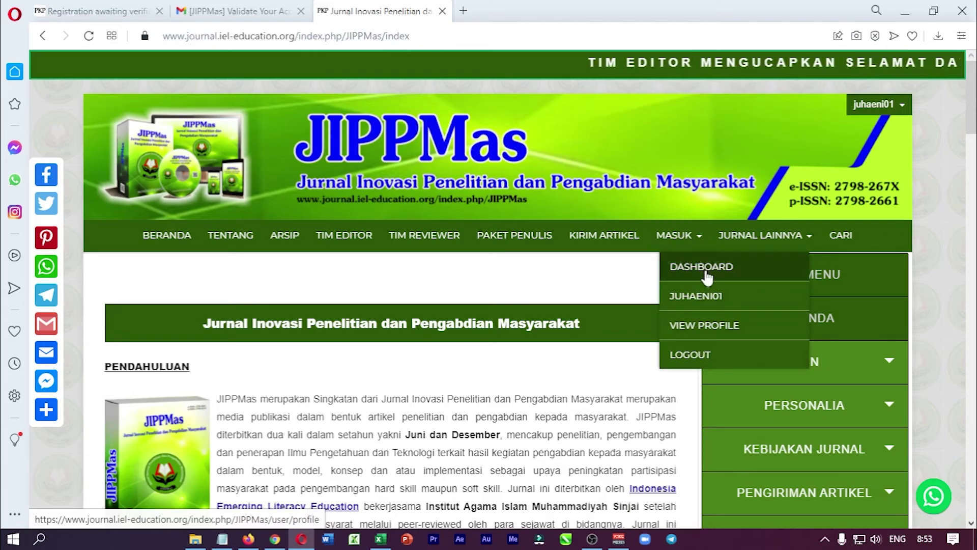
left_click(691, 273)
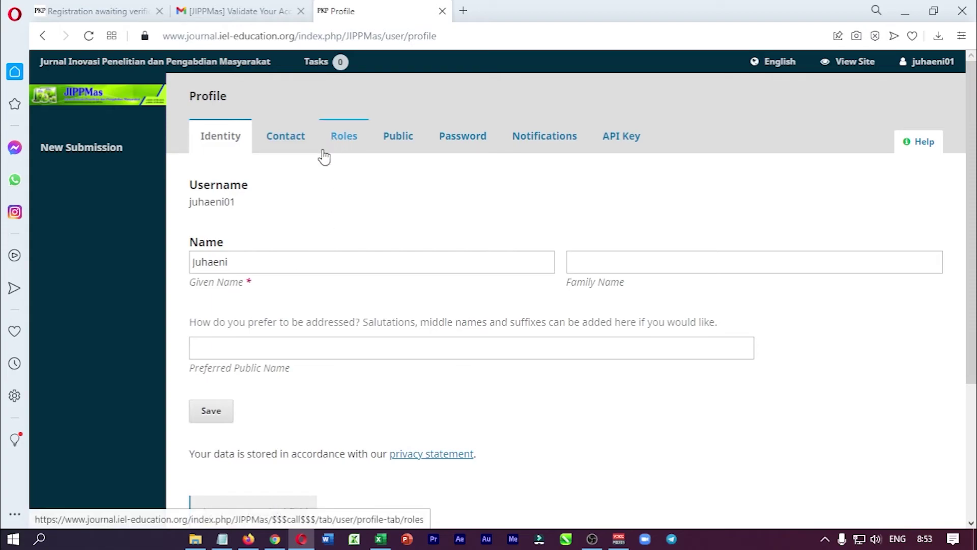
Look over the profile's Contact section, then switch to the Roles section.
left_click(284, 142)
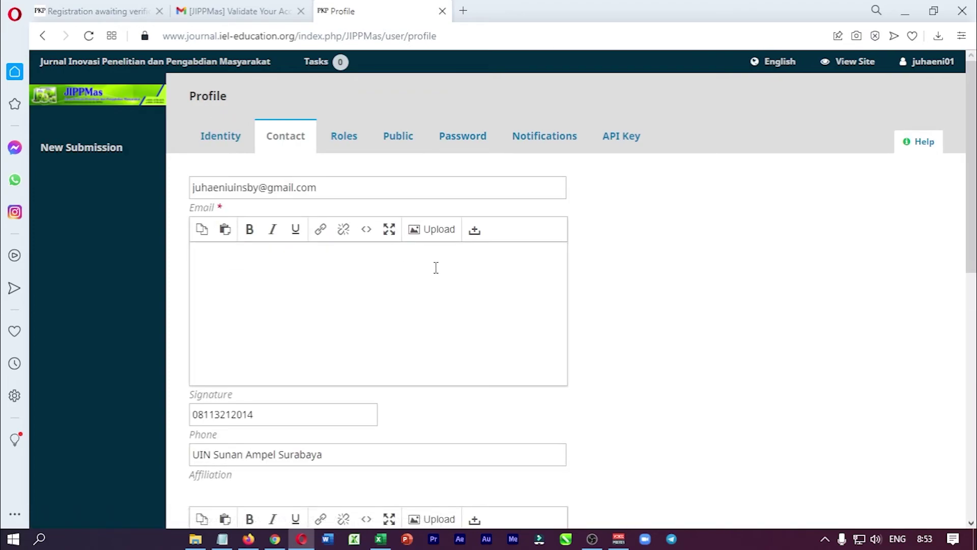
scroll(364, 234, "down", 3)
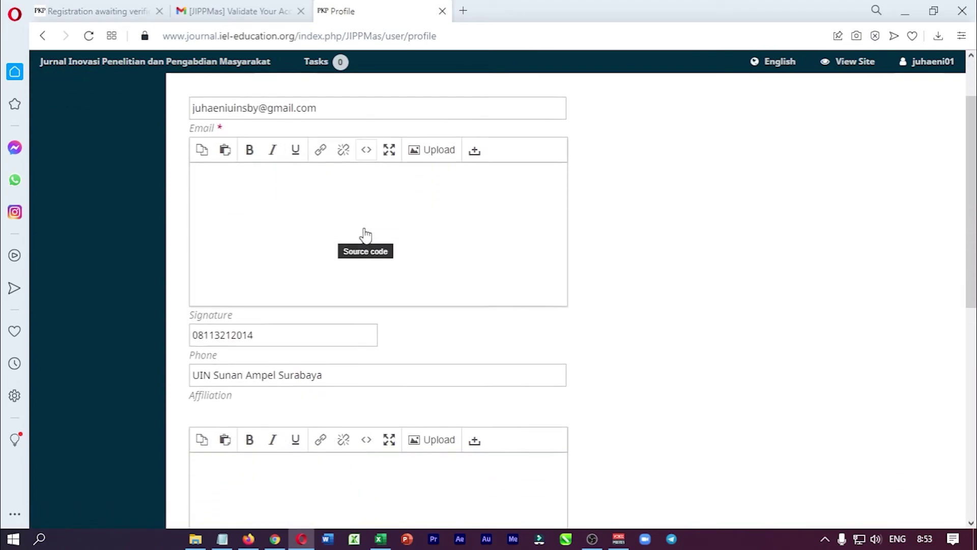
scroll(467, 203, "up", 3)
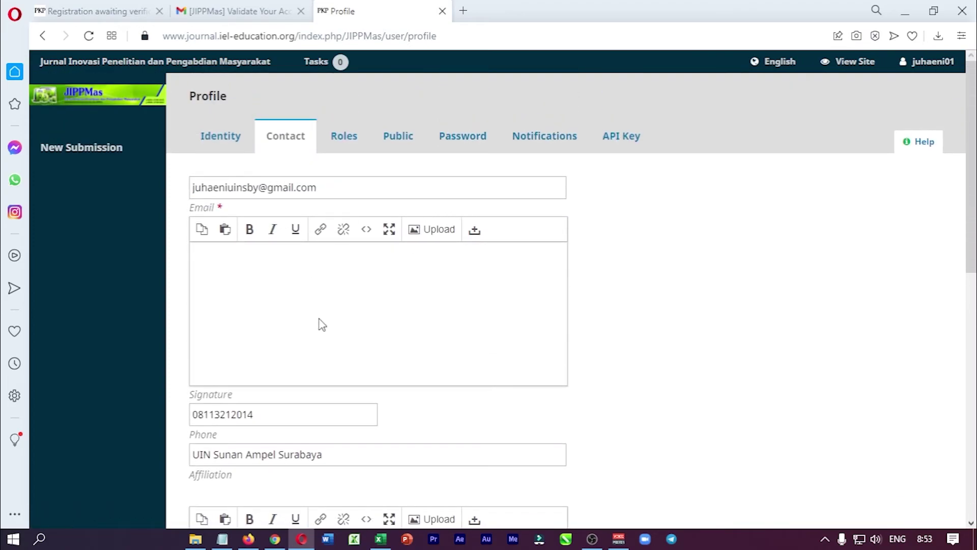
left_click(356, 143)
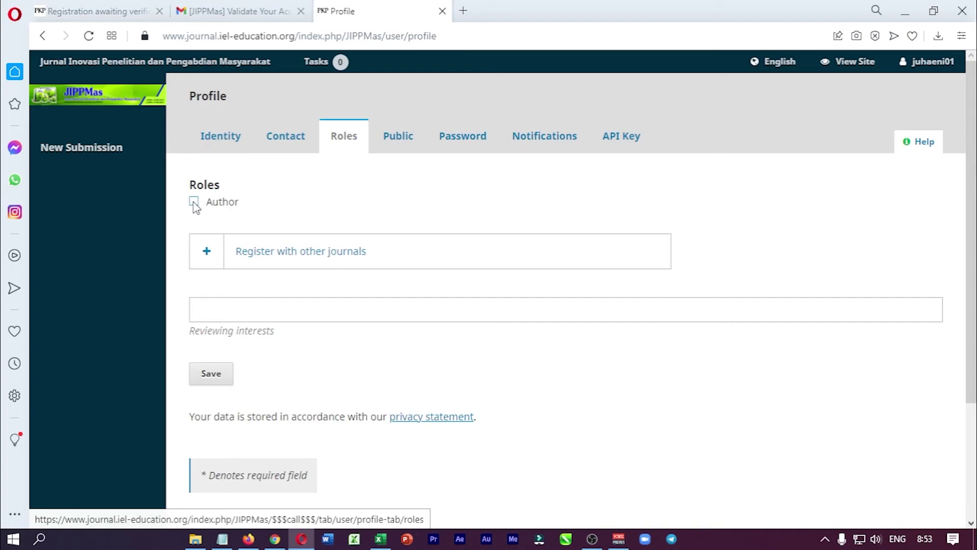
Check the Author role, save the profile, and show the Public section.
left_click(195, 202)
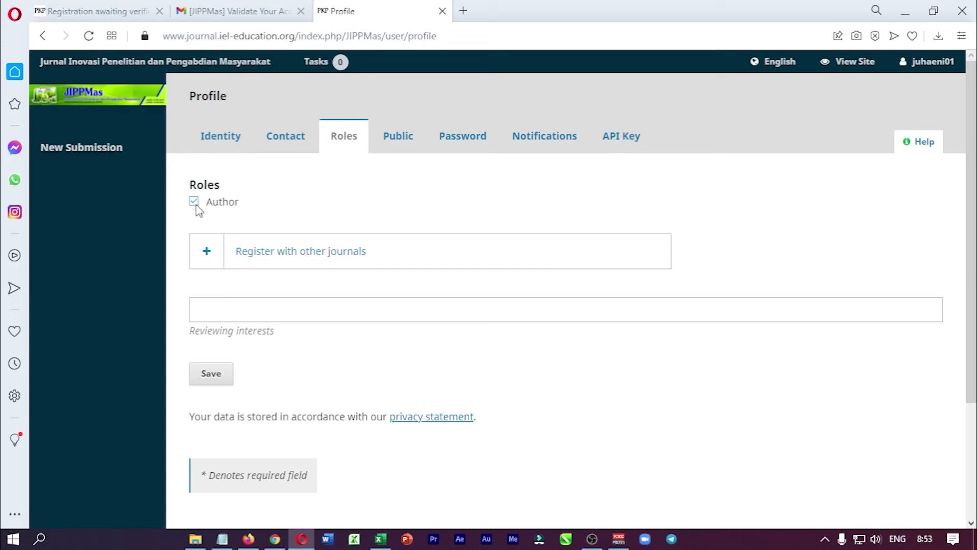
left_click(211, 378)
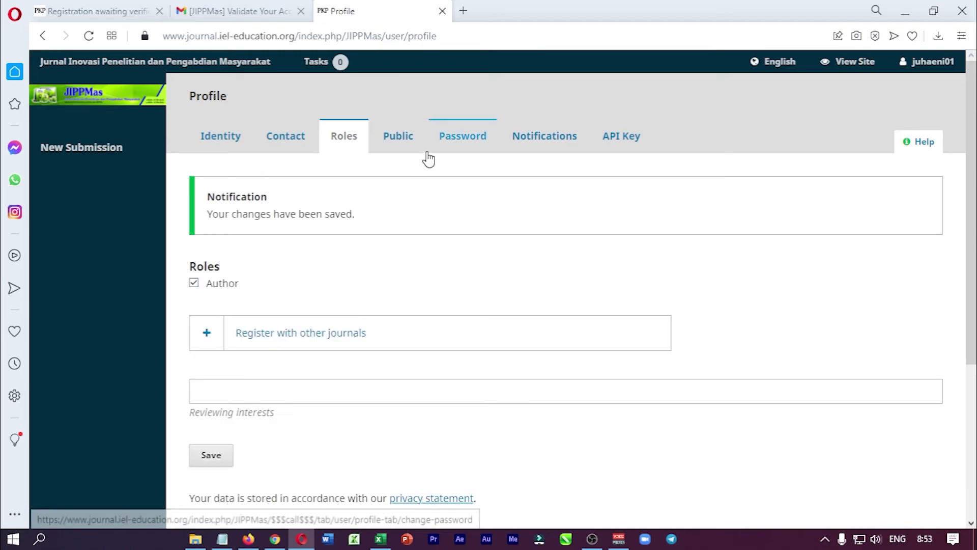
left_click(400, 152)
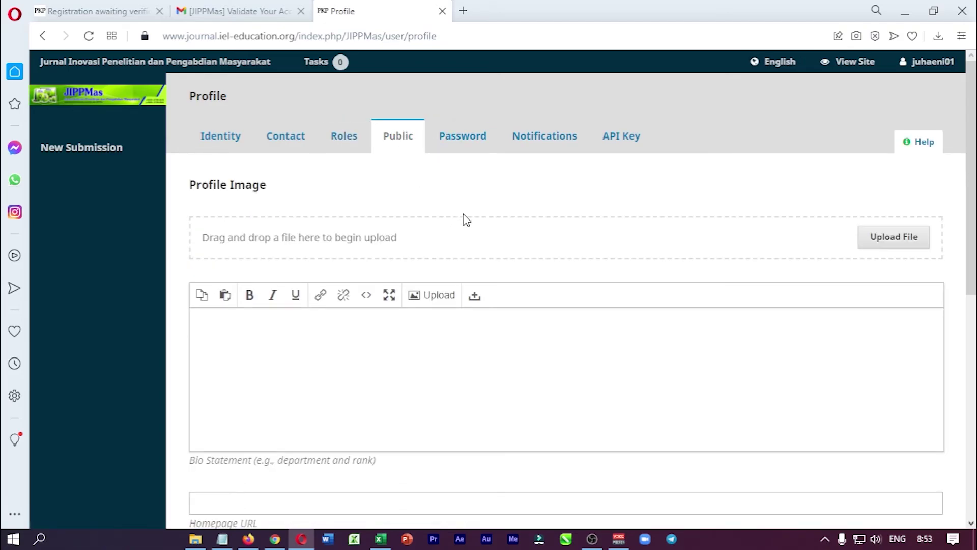
Review the Password, Notifications, API Key, Identity and Roles tabs, then start a New Submission.
left_click(471, 145)
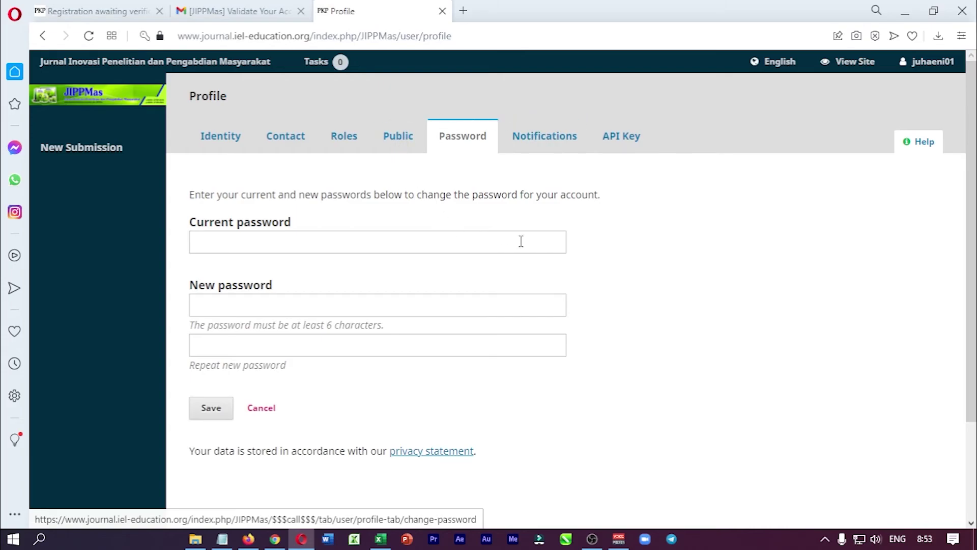
left_click(526, 150)
left_click(615, 147)
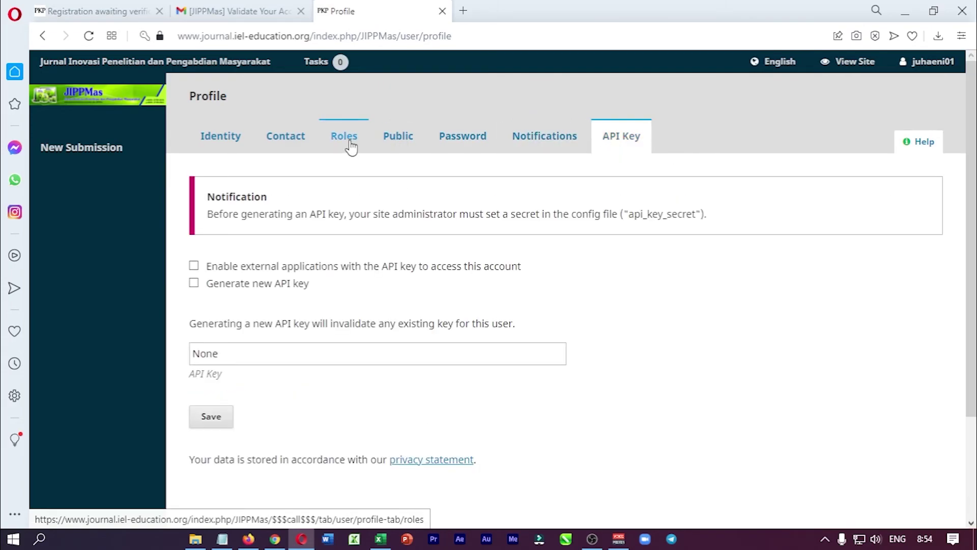
left_click(237, 148)
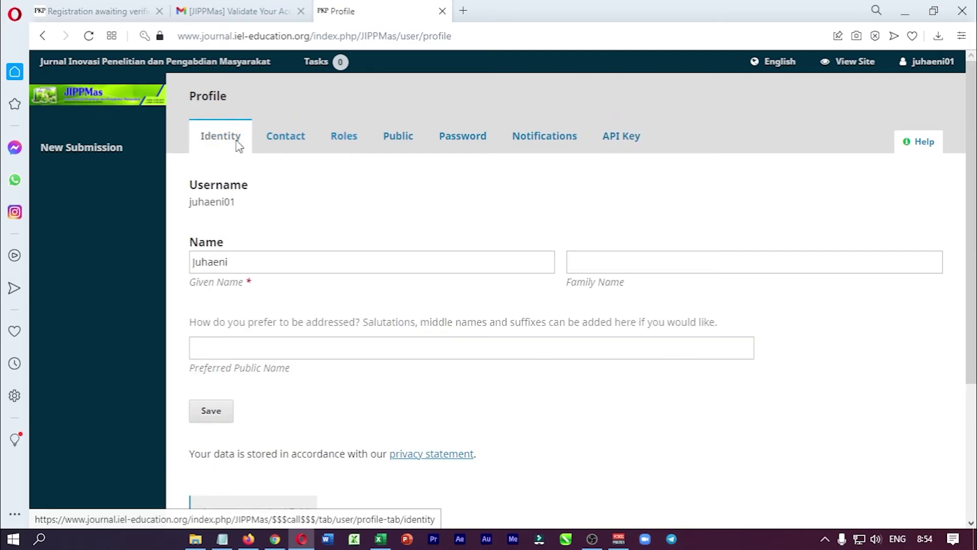
left_click(342, 138)
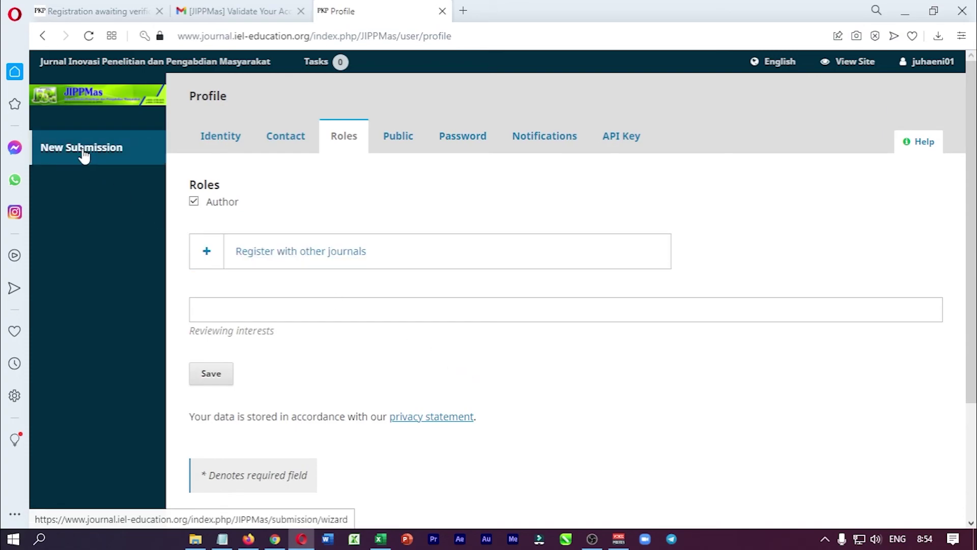
left_click(107, 164)
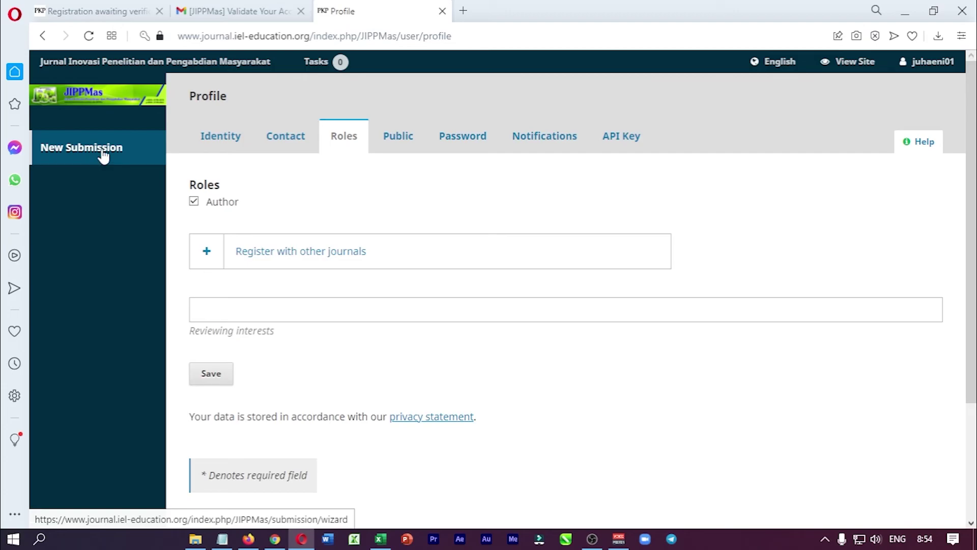